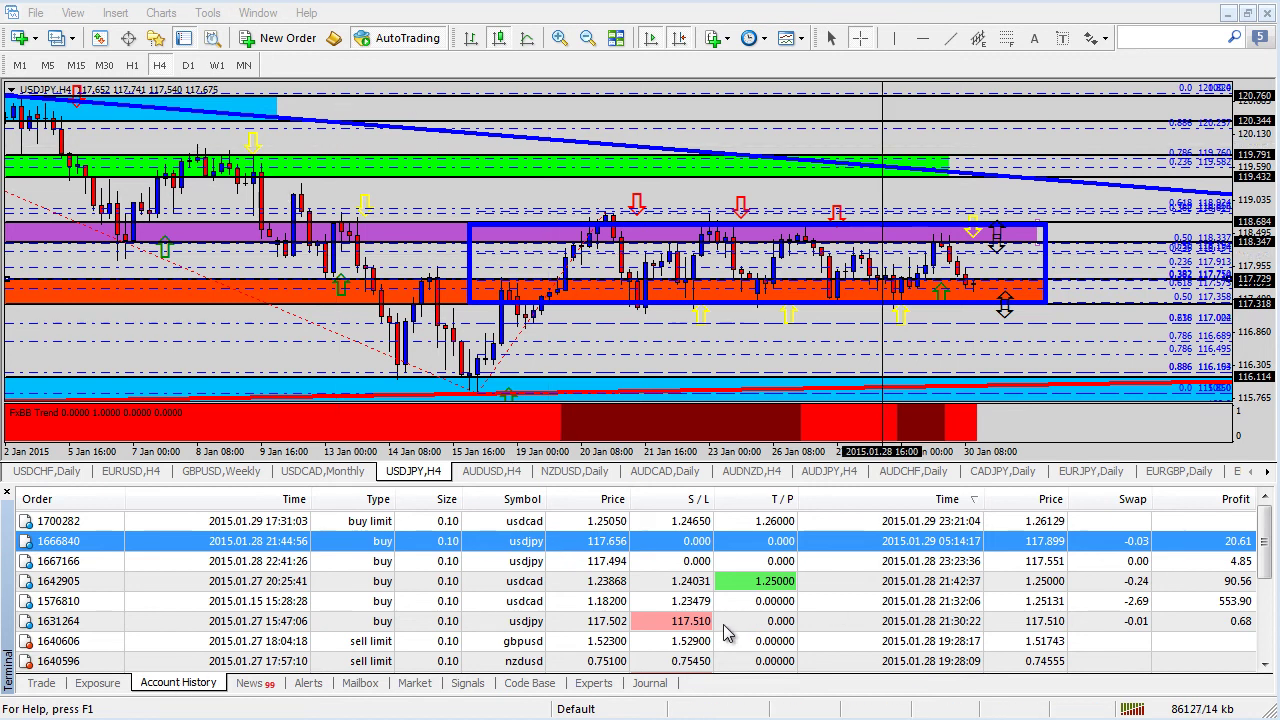
- Select the three small-profit USDJPY buys, including those closed at 117.510 and earning 20.61
{"action": "left_click", "coordinate": [533, 624]}
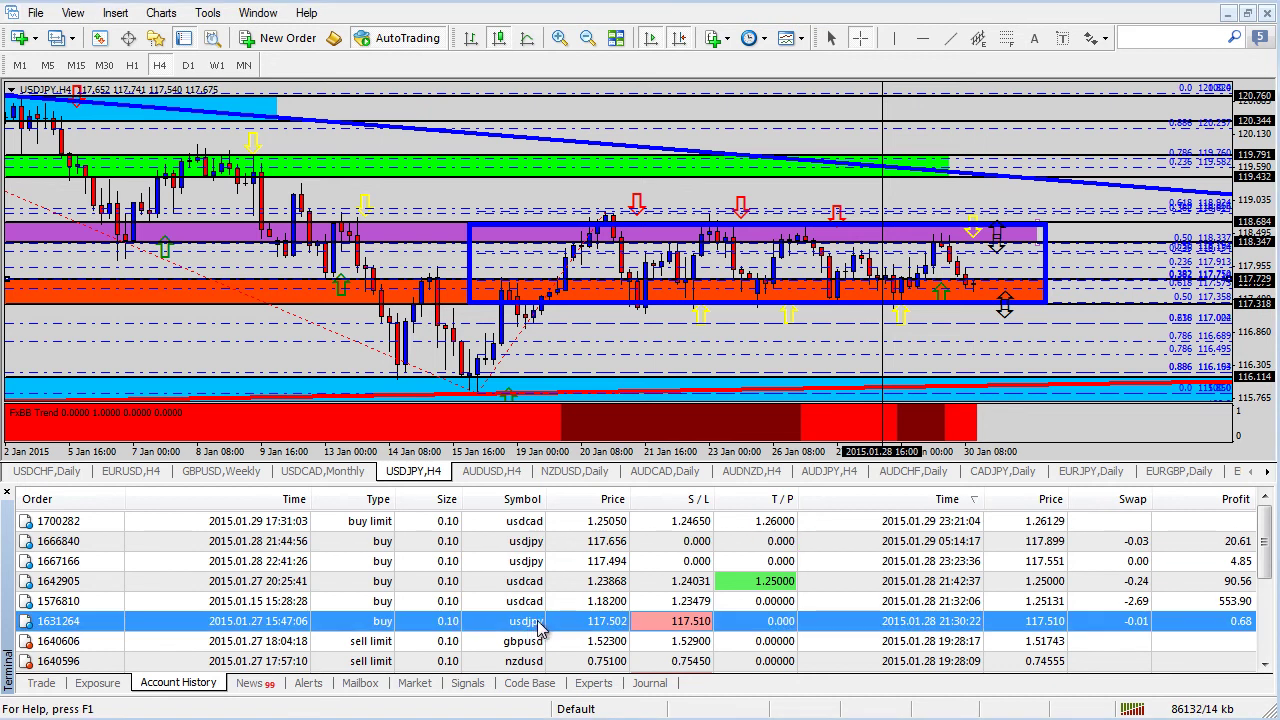
{"action": "left_click", "coordinate": [540, 563]}
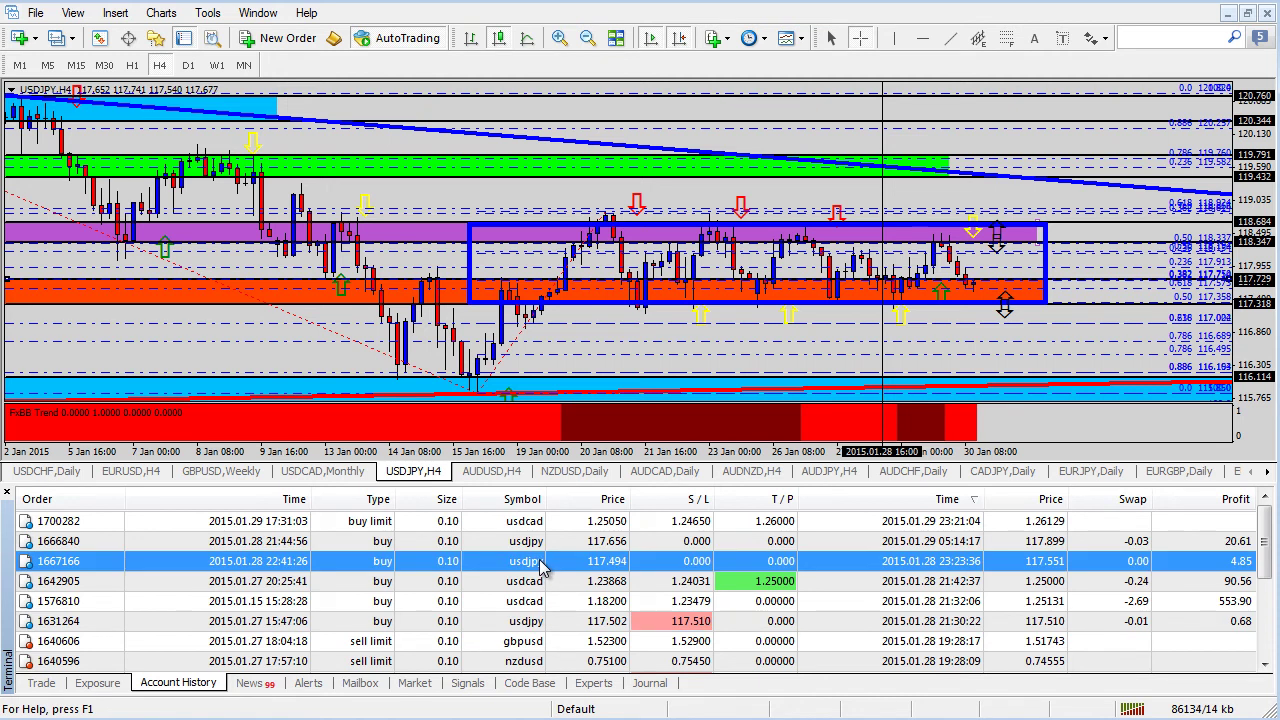
{"action": "left_click", "coordinate": [537, 543]}
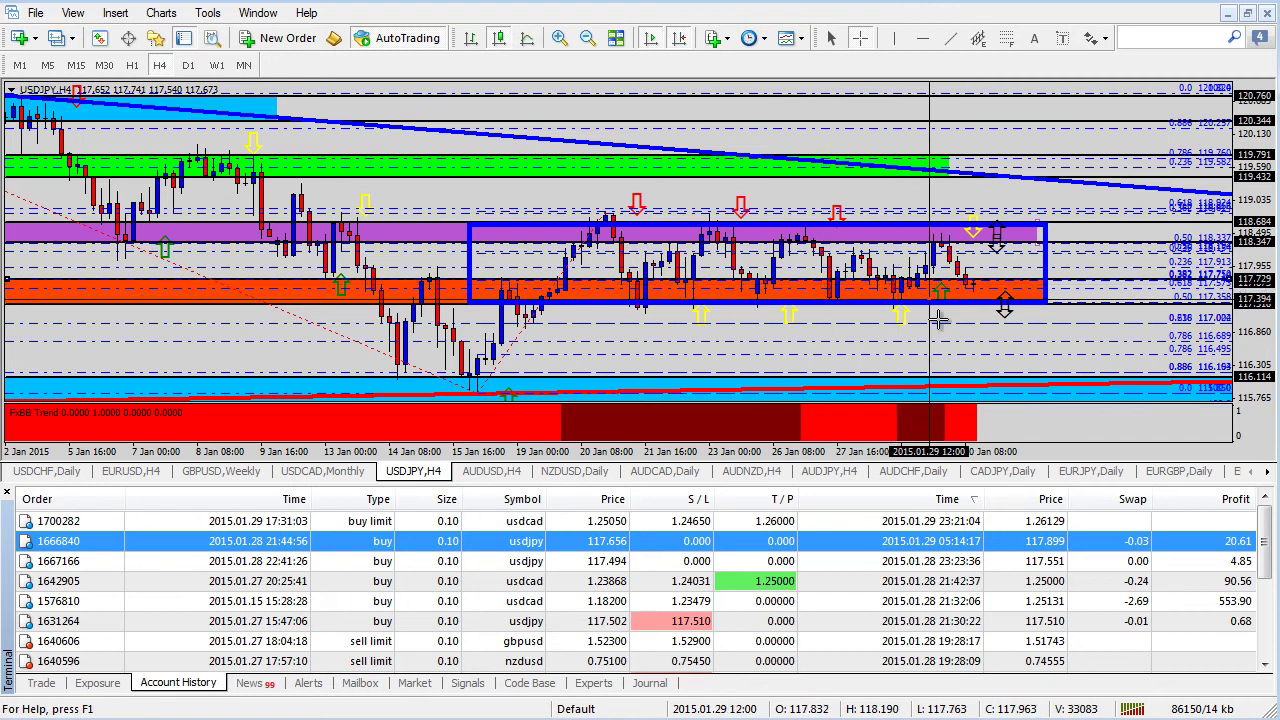
- Place three black Stop Sign crosses under lows along the bottom of the USDJPY H4 range
{"action": "left_click", "coordinate": [1100, 39]}
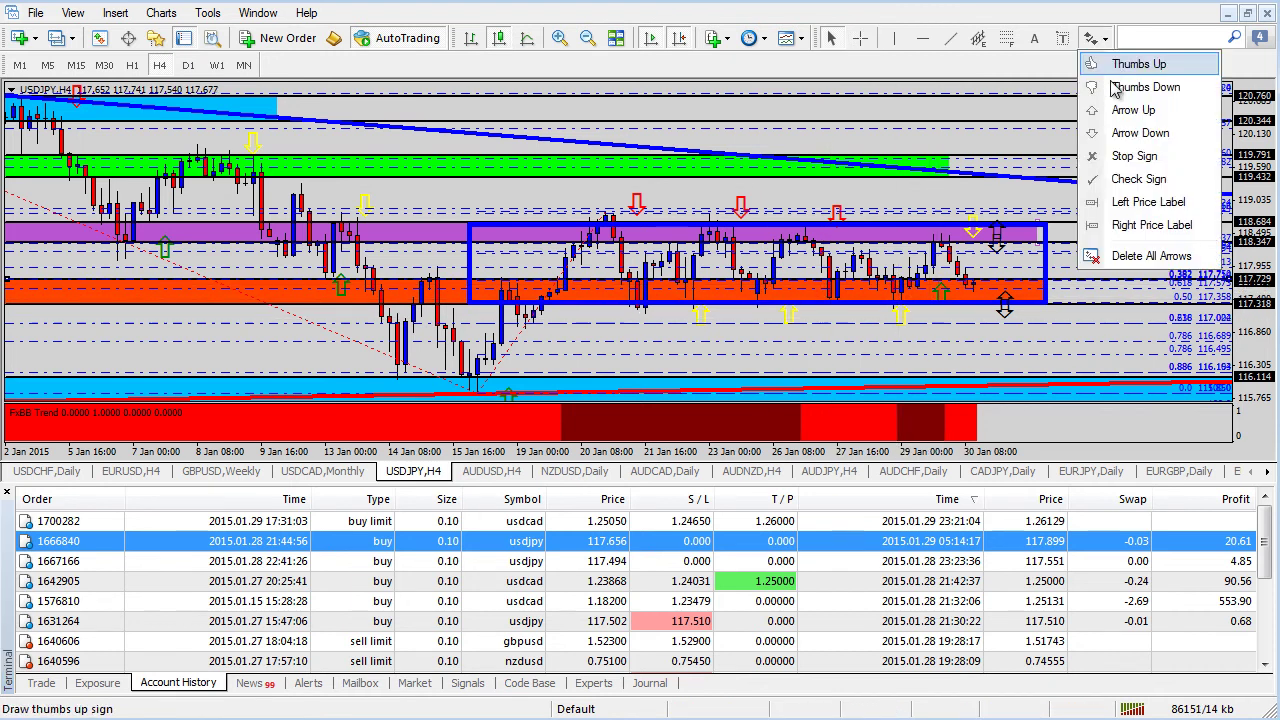
{"action": "left_click", "coordinate": [1117, 157]}
{"action": "left_click", "coordinate": [748, 312]}
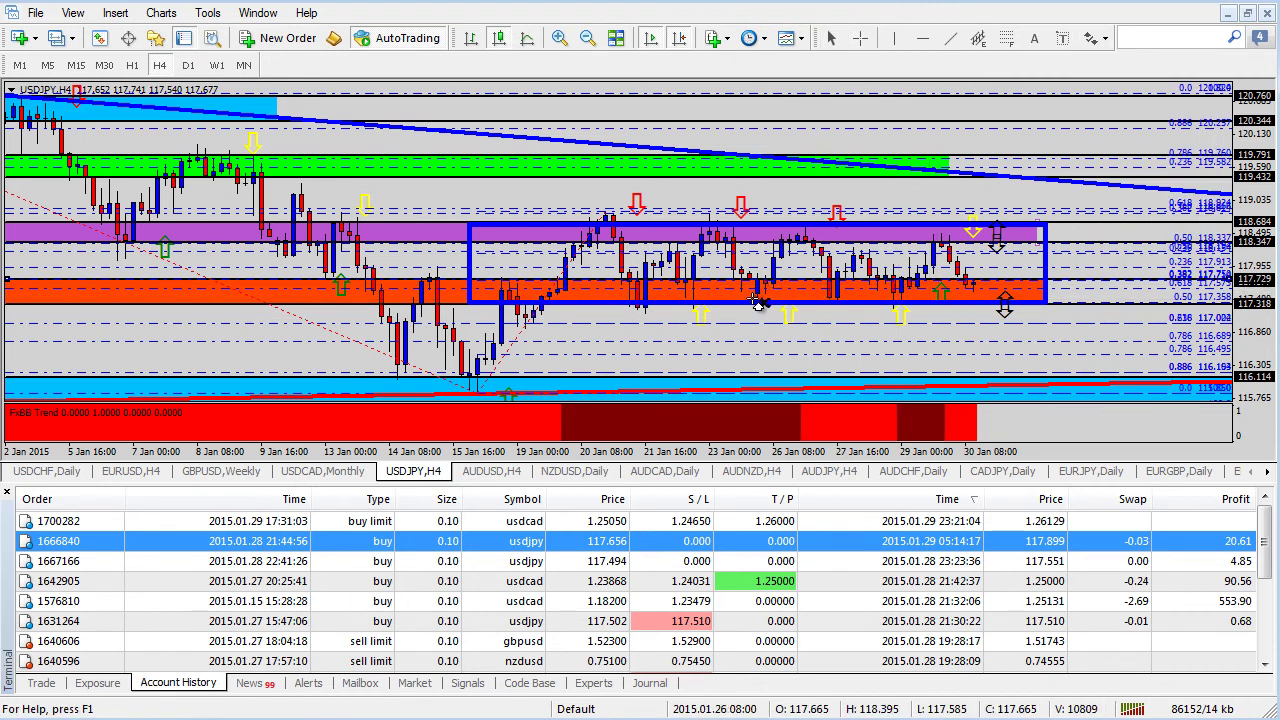
{"action": "left_click", "coordinate": [1100, 39]}
{"action": "left_click", "coordinate": [1117, 157]}
{"action": "left_click", "coordinate": [916, 298]}
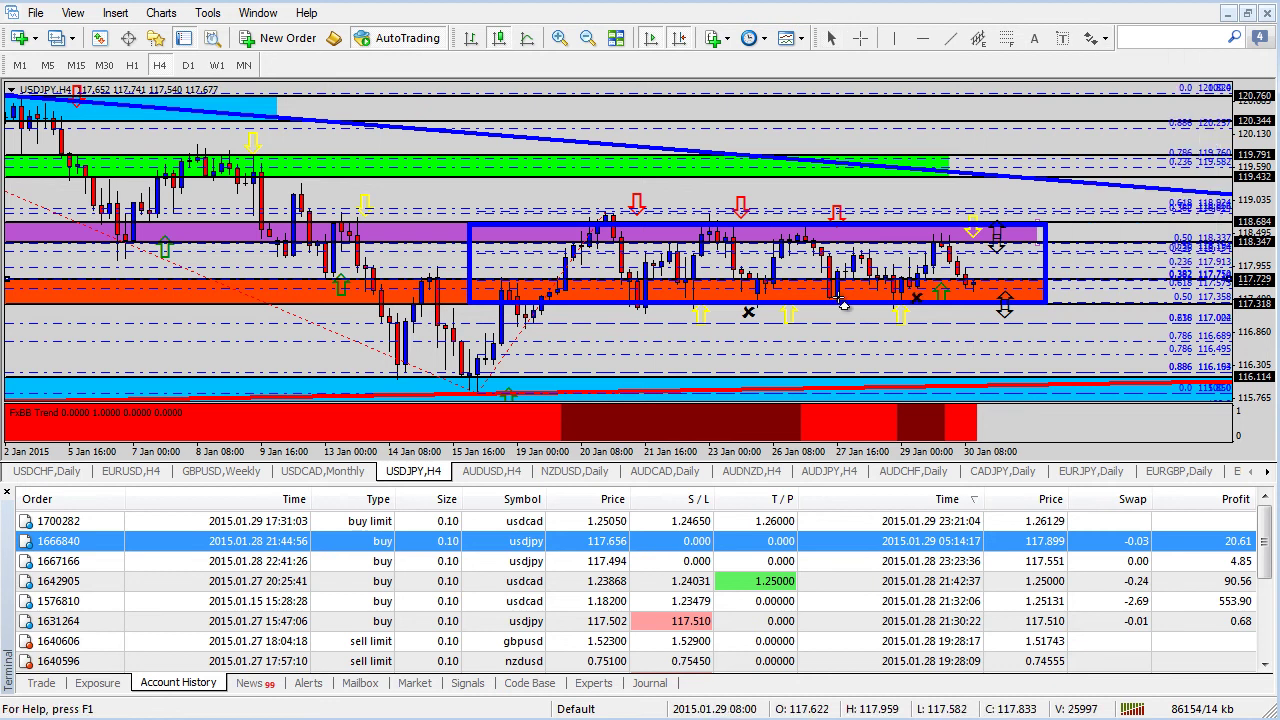
{"action": "left_click", "coordinate": [843, 305]}
{"action": "left_click", "coordinate": [1100, 39]}
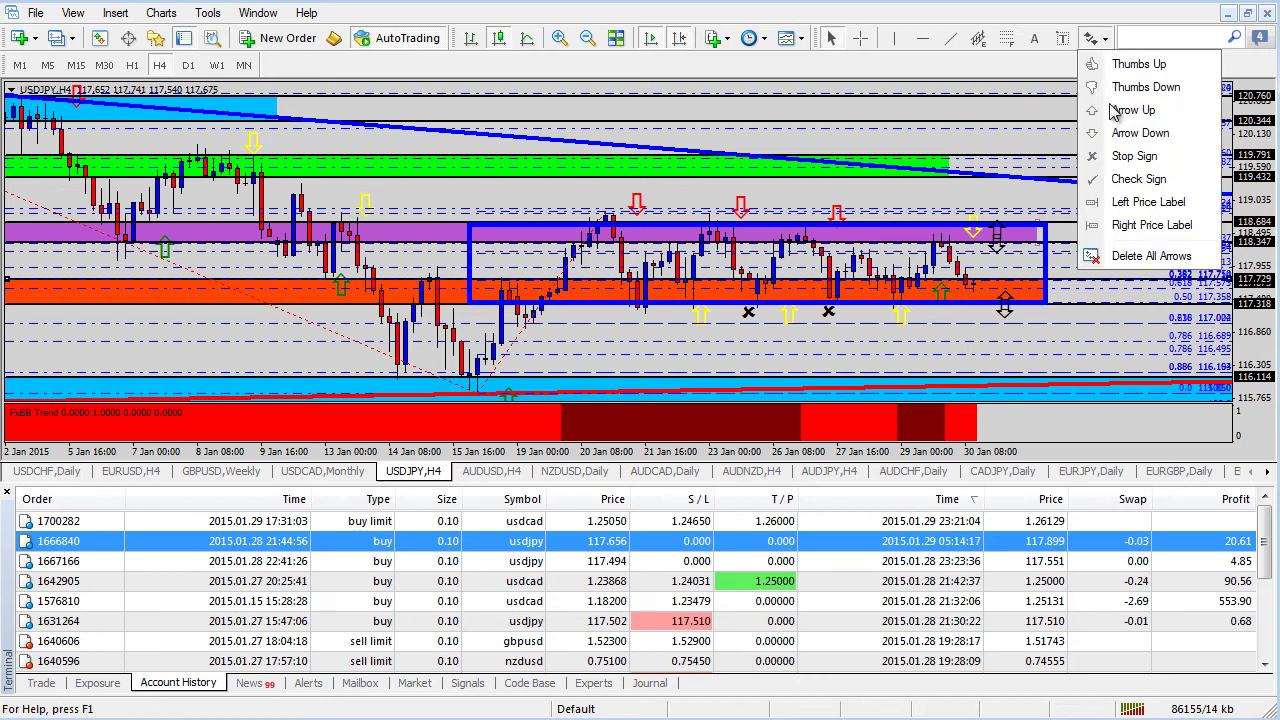
{"action": "left_click", "coordinate": [1117, 157]}
{"action": "left_click", "coordinate": [900, 310]}
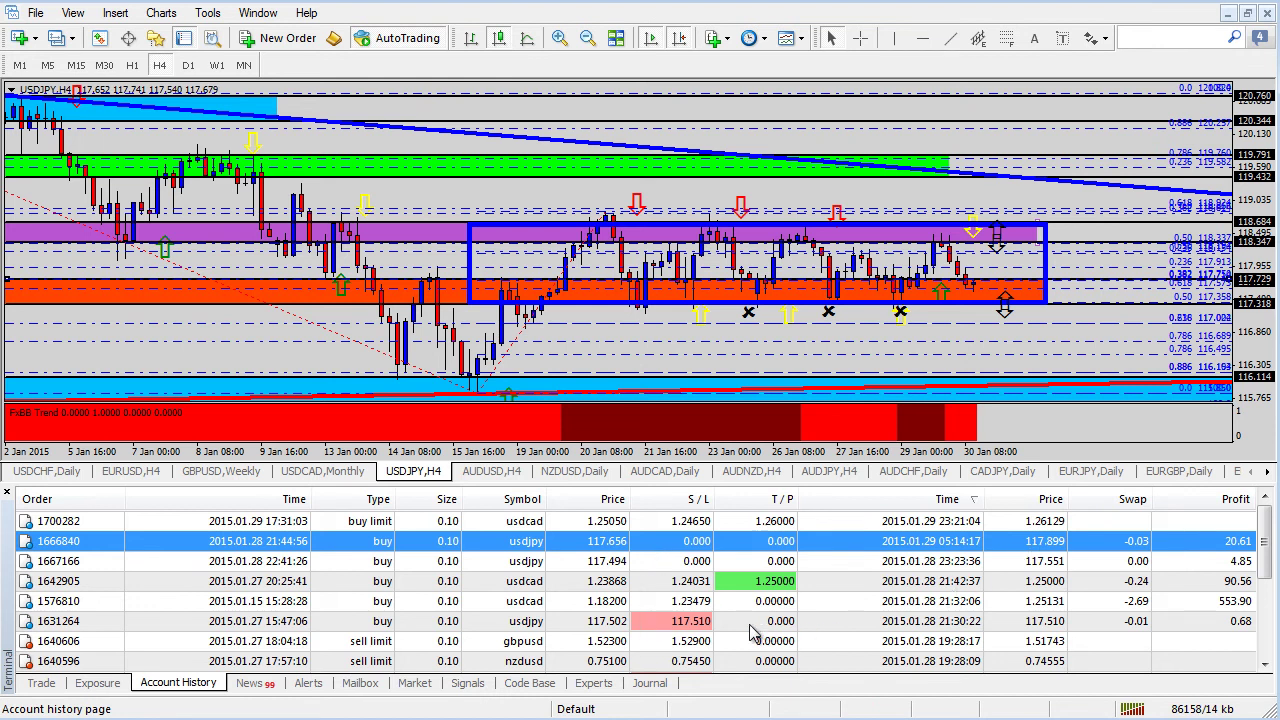
{"action": "left_click", "coordinate": [705, 628]}
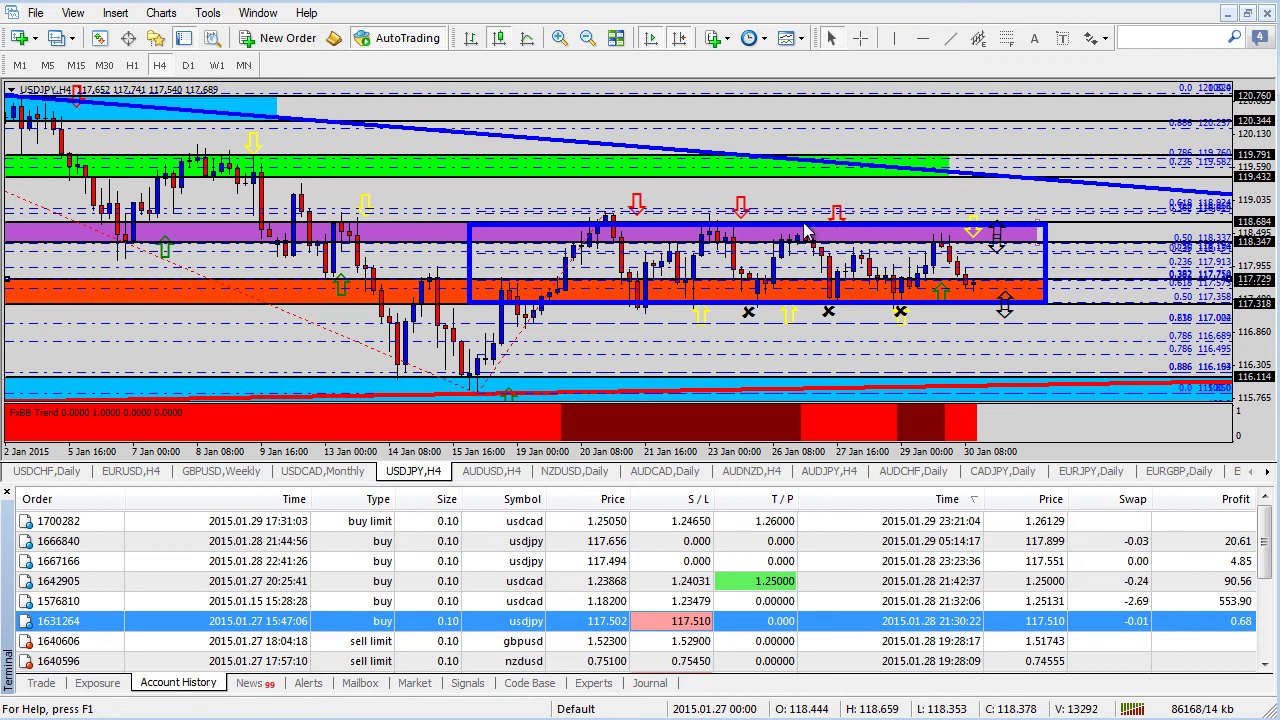
{"action": "left_click", "coordinate": [860, 38]}
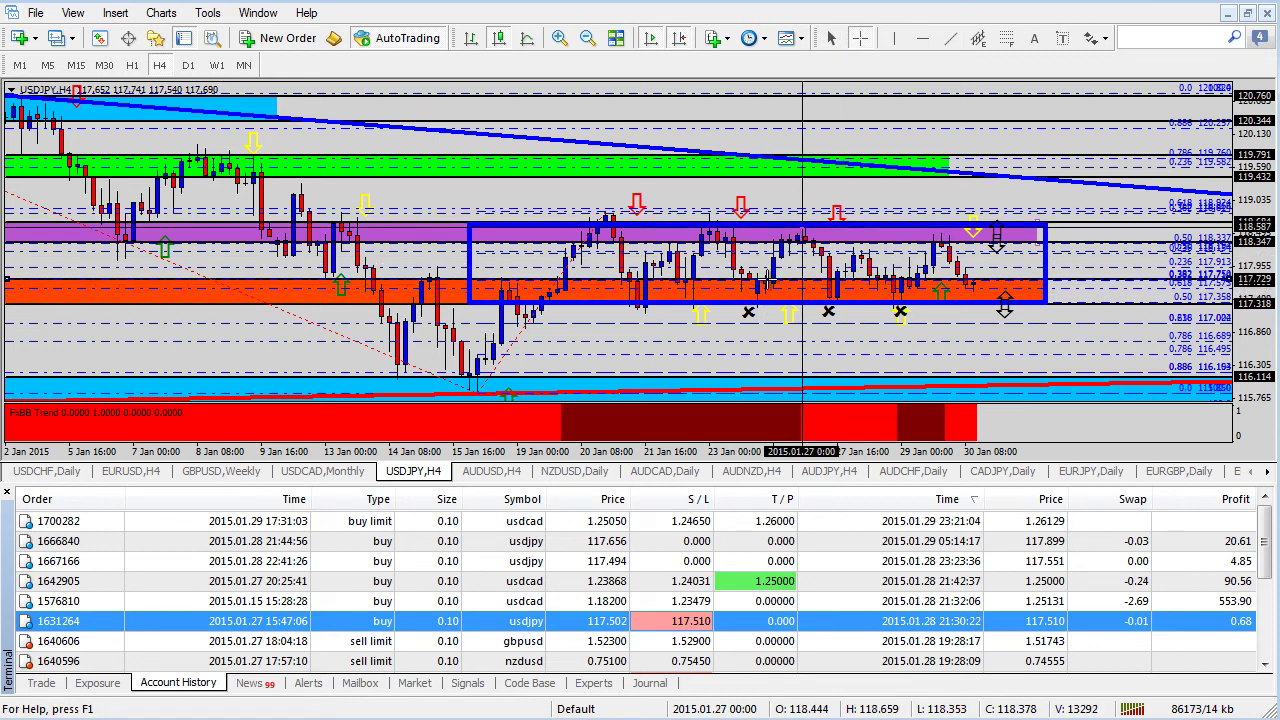
{"action": "left_click_drag", "start_coordinate": [757, 290], "coordinate": [794, 236]}
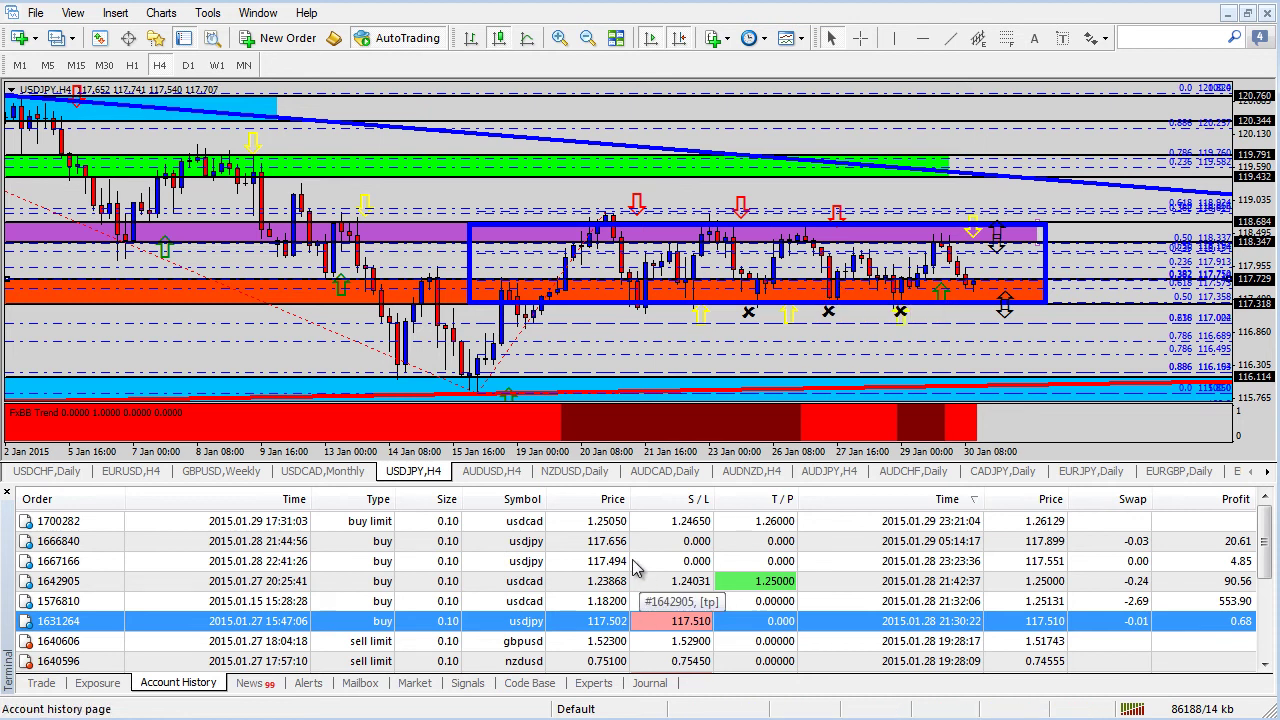
{"action": "left_click", "coordinate": [600, 563]}
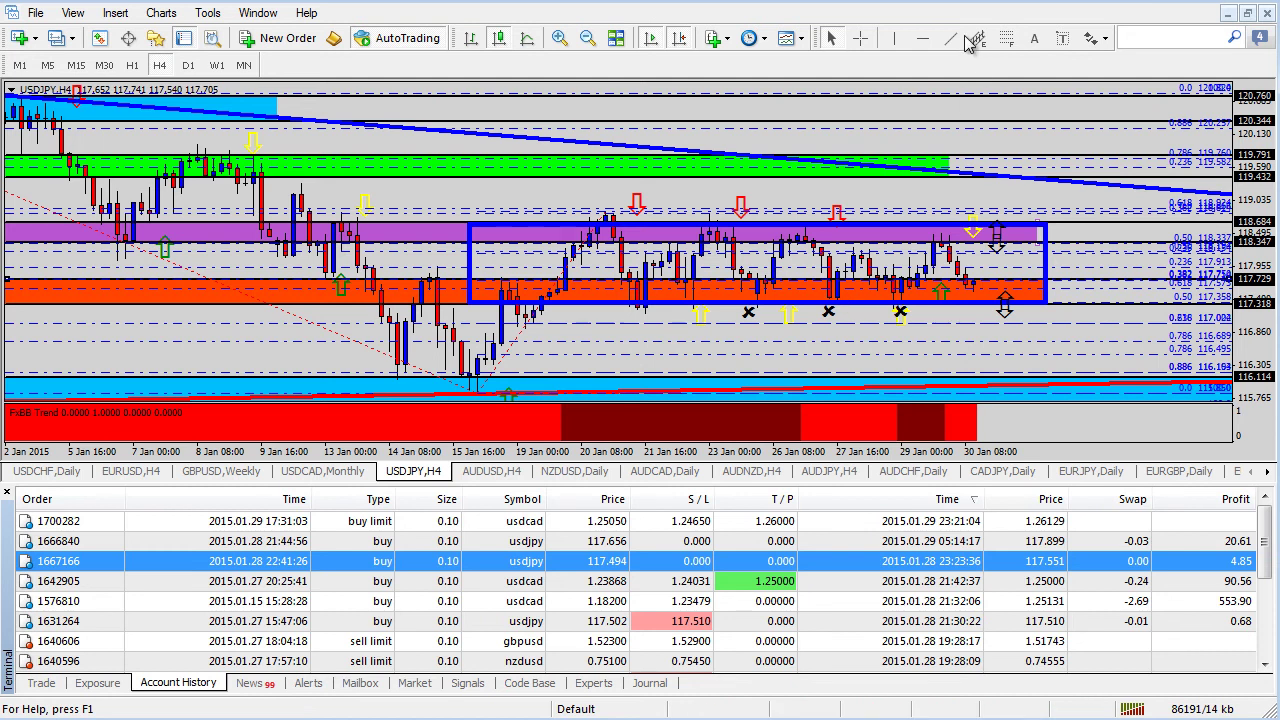
{"action": "middle_click", "coordinate": [835, 285]}
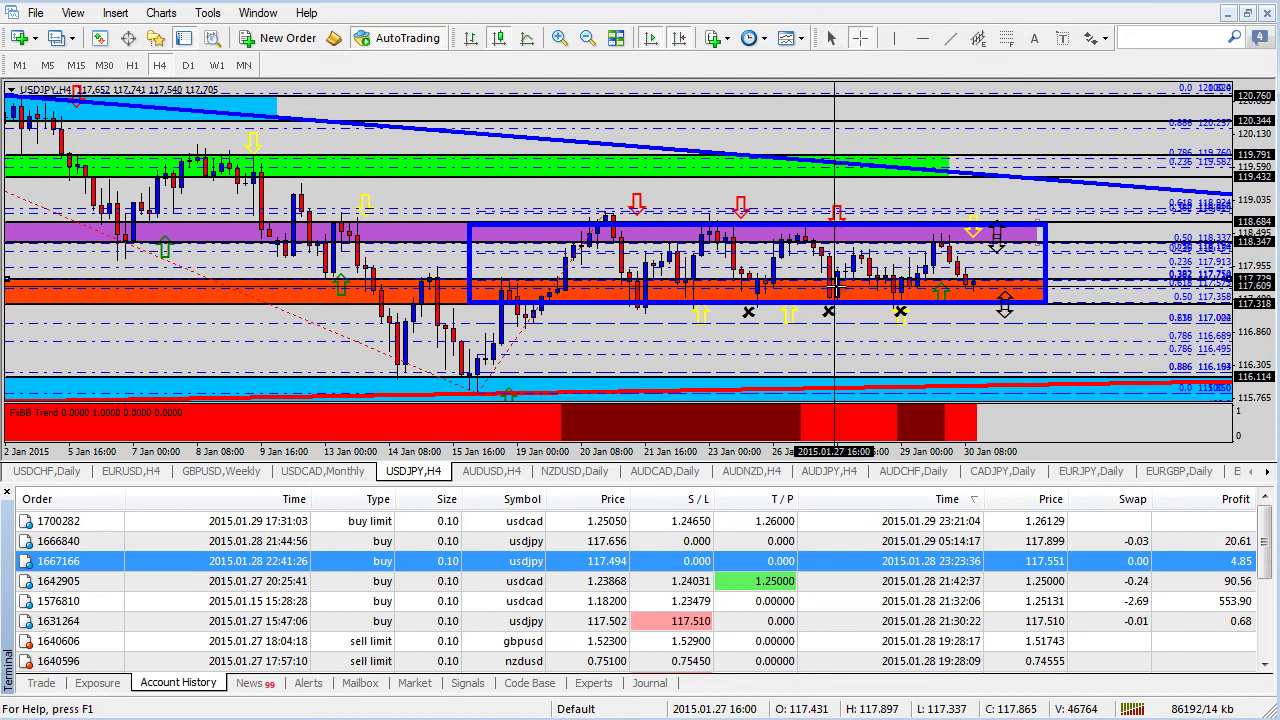
{"action": "left_click_drag", "start_coordinate": [836, 253], "coordinate": [858, 254]}
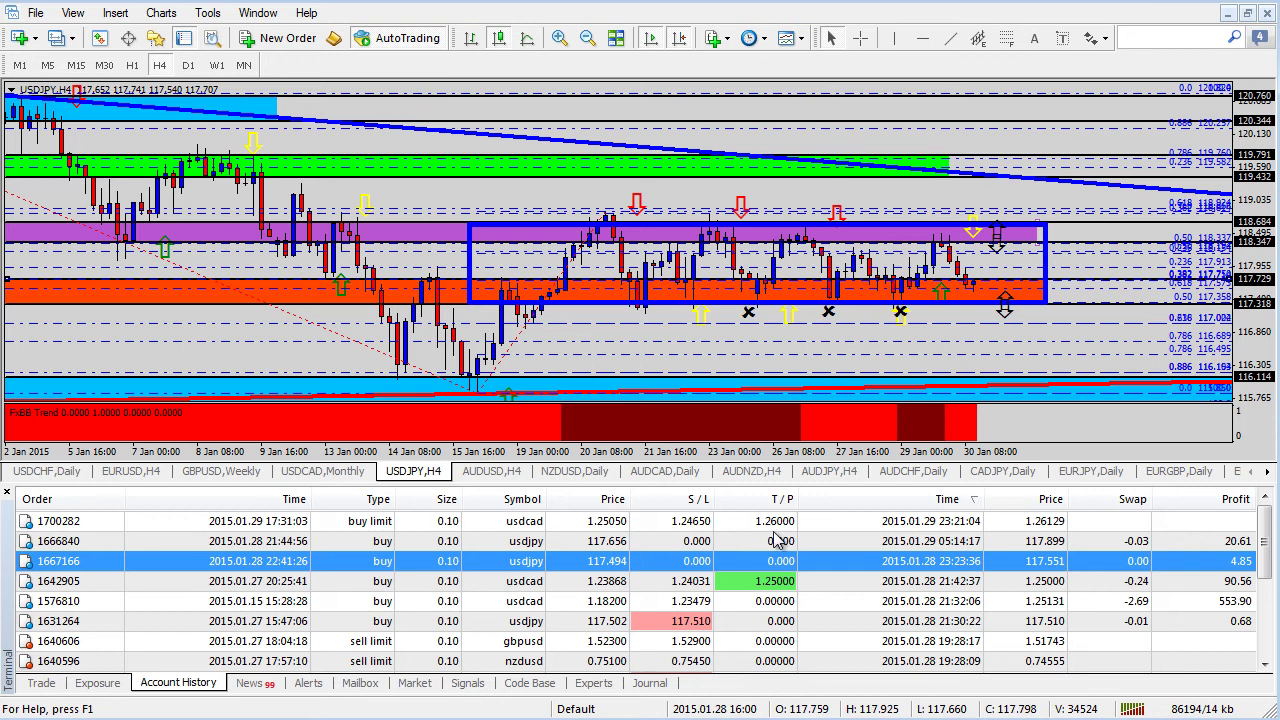
{"action": "left_click", "coordinate": [636, 545]}
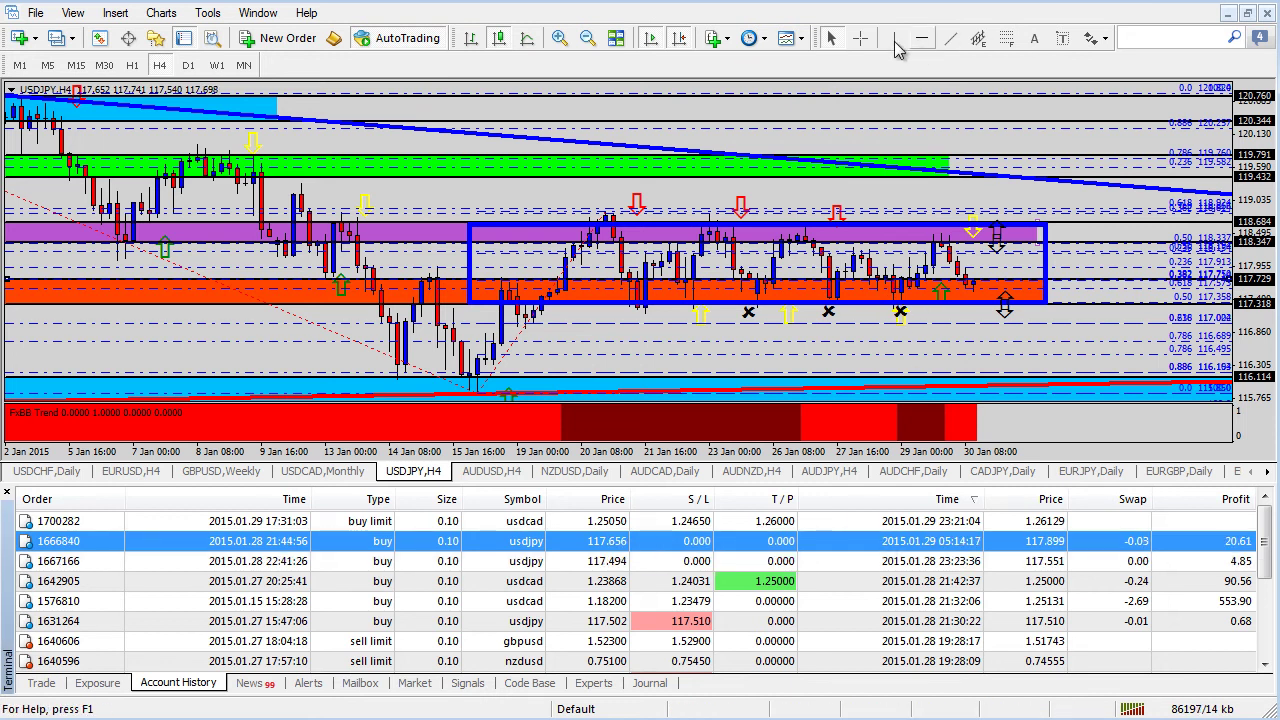
{"action": "left_click", "coordinate": [870, 38]}
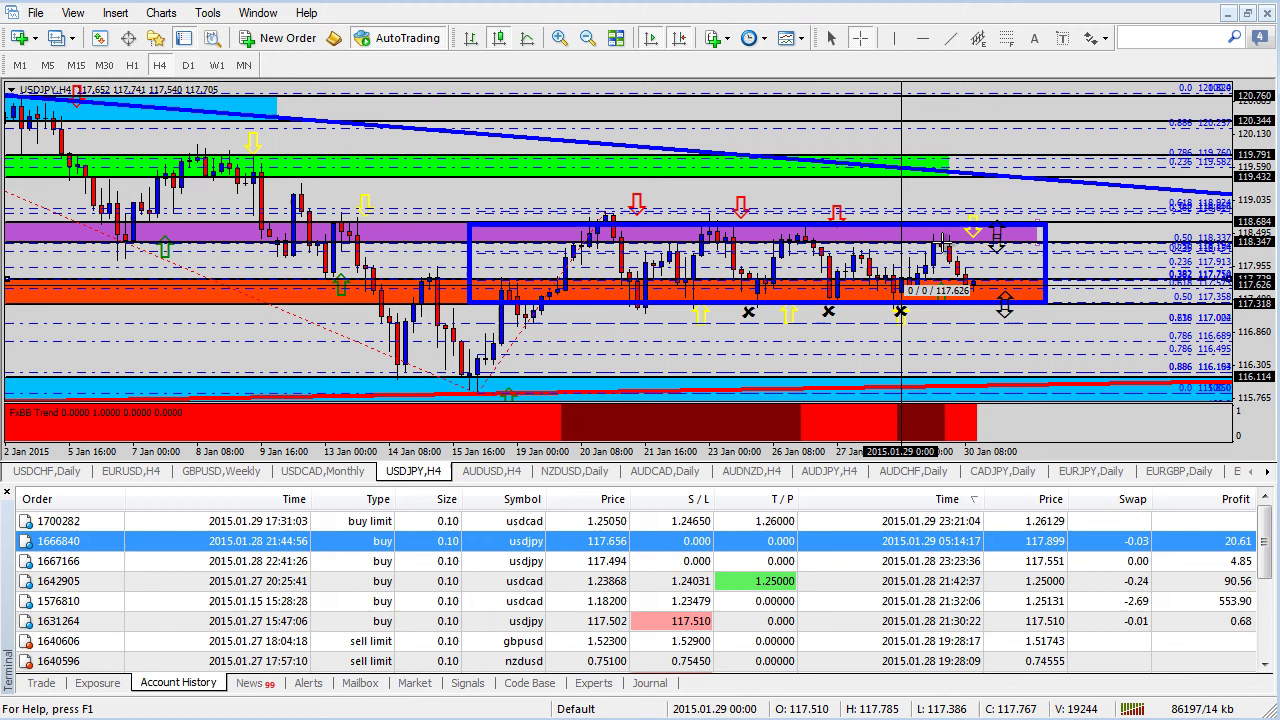
{"action": "left_click_drag", "start_coordinate": [902, 285], "coordinate": [943, 243]}
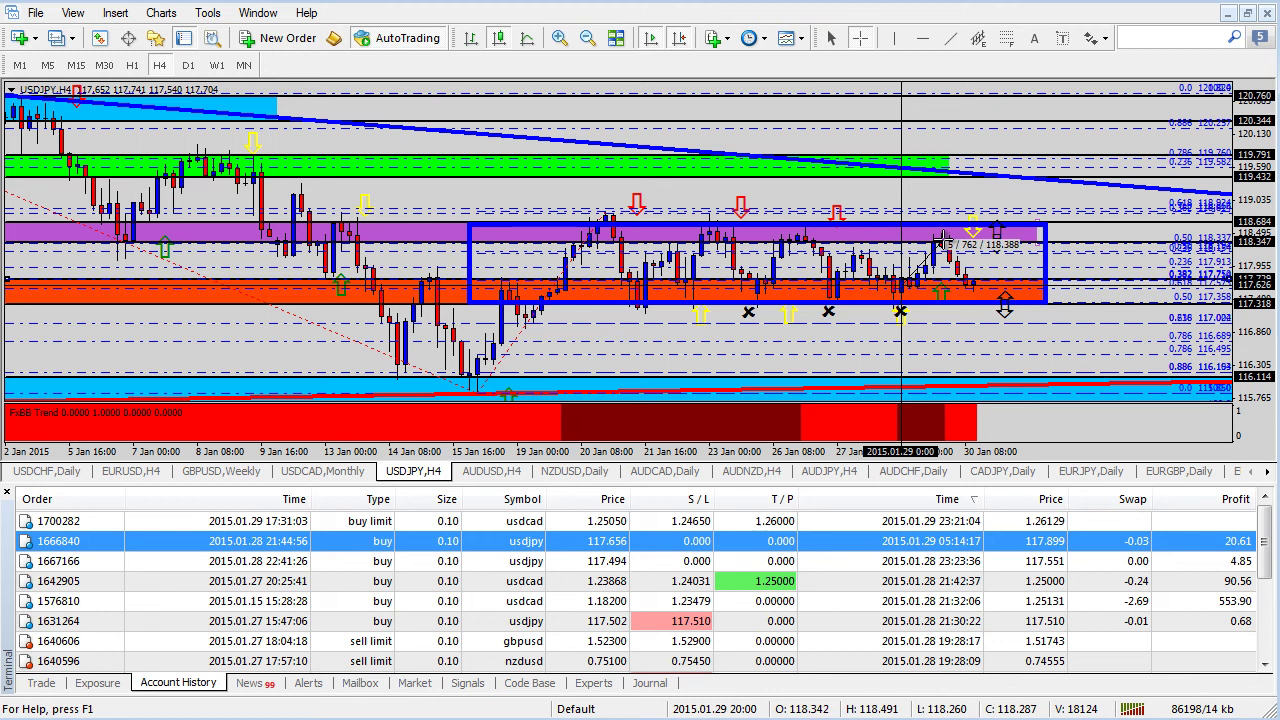
{"action": "left_click_drag", "start_coordinate": [943, 243], "coordinate": [943, 278]}
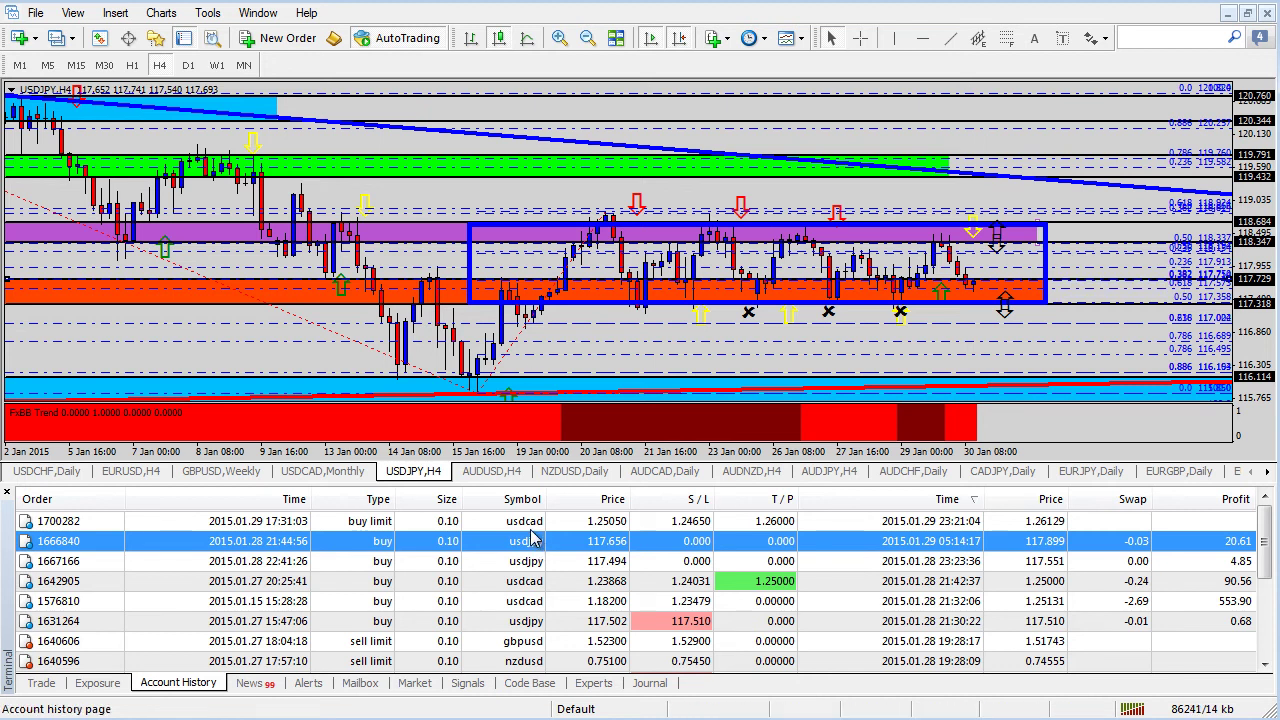
- Show the Trade list, switch to GBPUSD Weekly, make the chart taller, and select the GBPUSD sell
{"action": "left_click", "coordinate": [322, 471]}
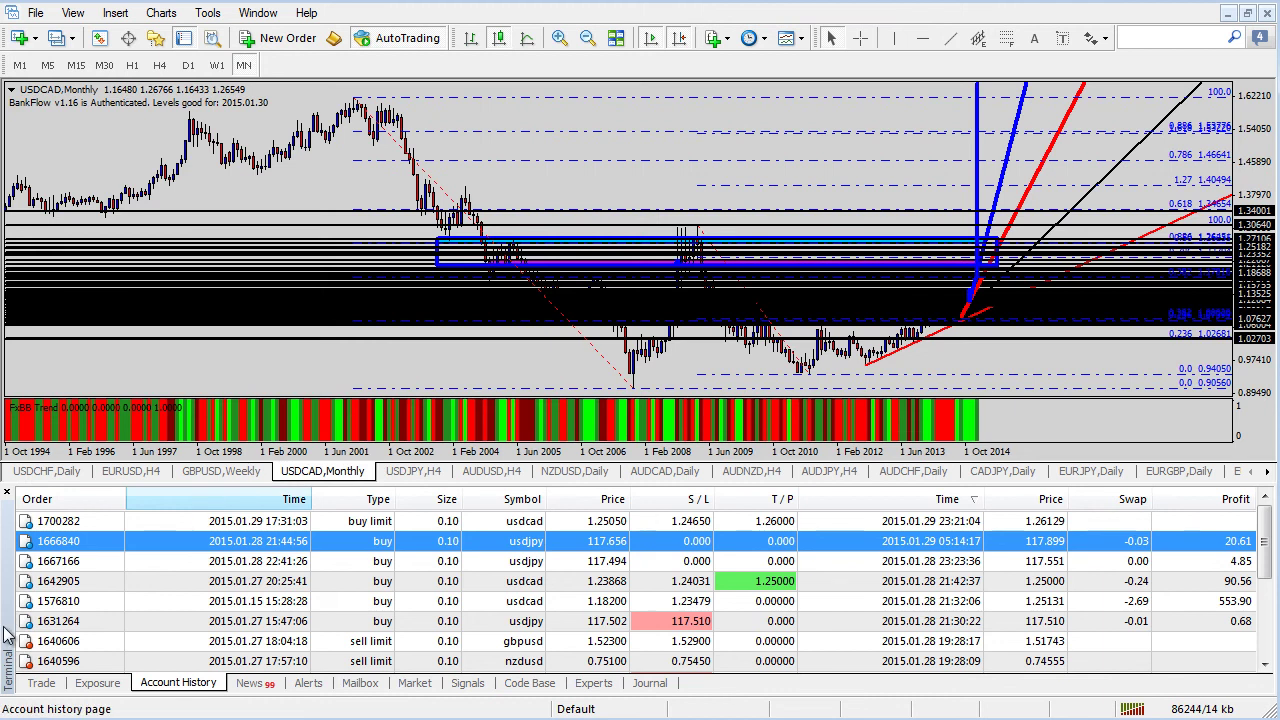
{"action": "left_click", "coordinate": [41, 685]}
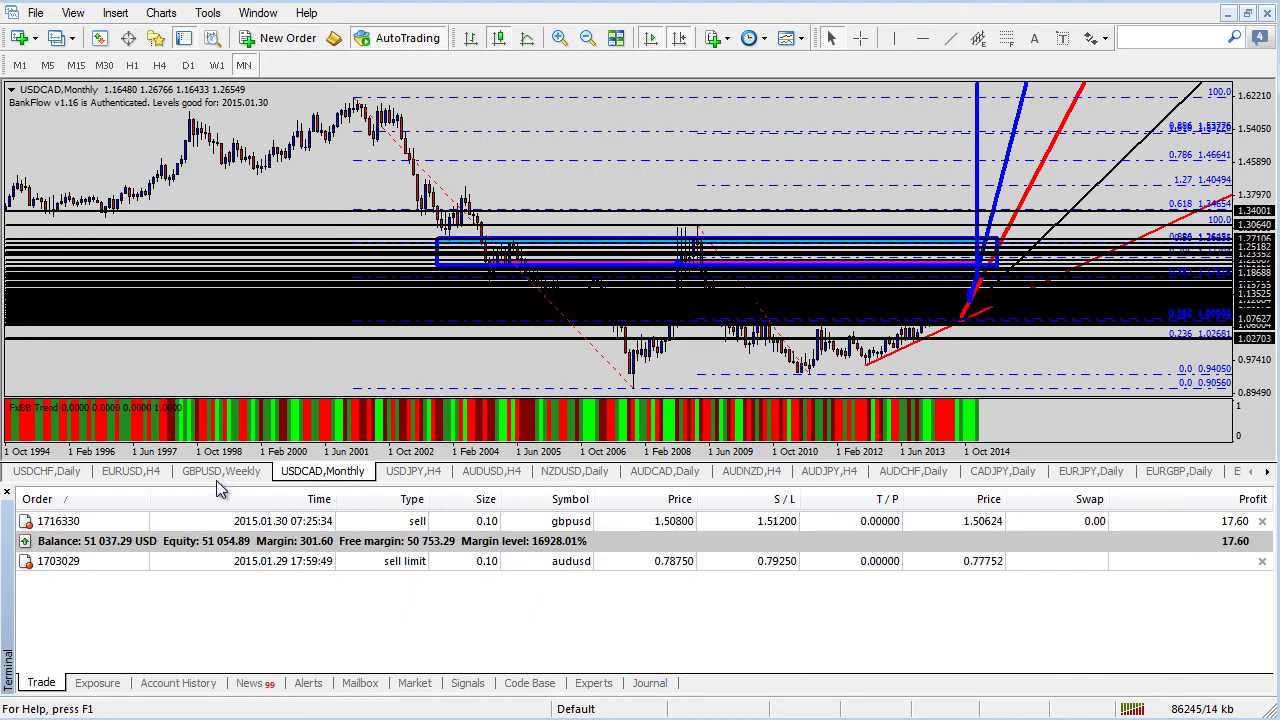
{"action": "left_click", "coordinate": [221, 472]}
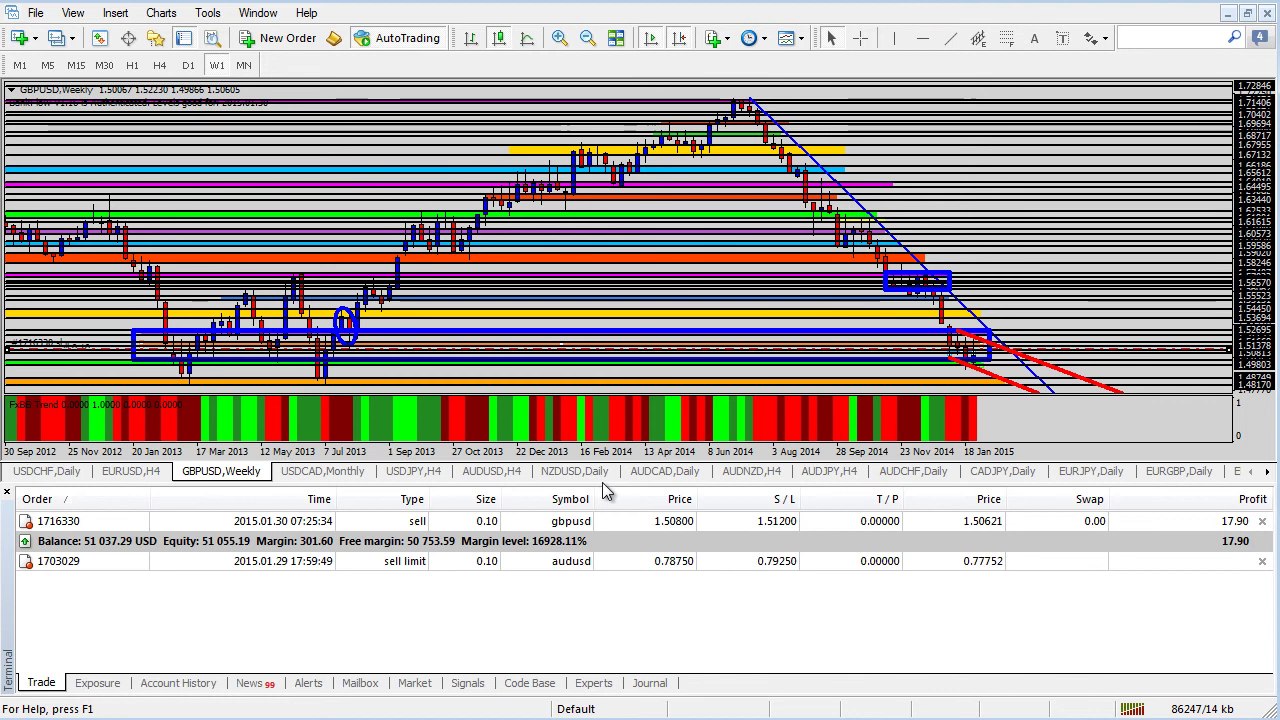
{"action": "left_click_drag", "start_coordinate": [607, 489], "coordinate": [613, 587]}
{"action": "left_click", "coordinate": [523, 620]}
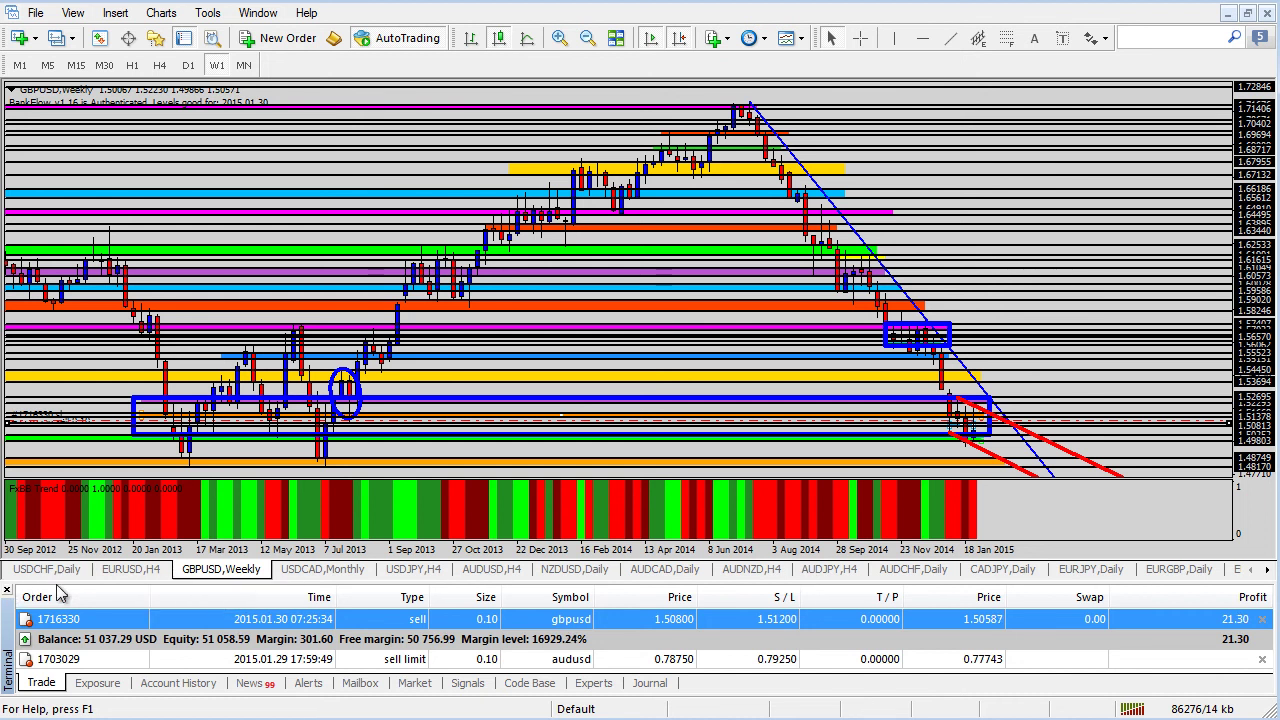
- Close the Terminal panel and switch the GBPUSD chart to the D1 timeframe
{"action": "left_click", "coordinate": [7, 590]}
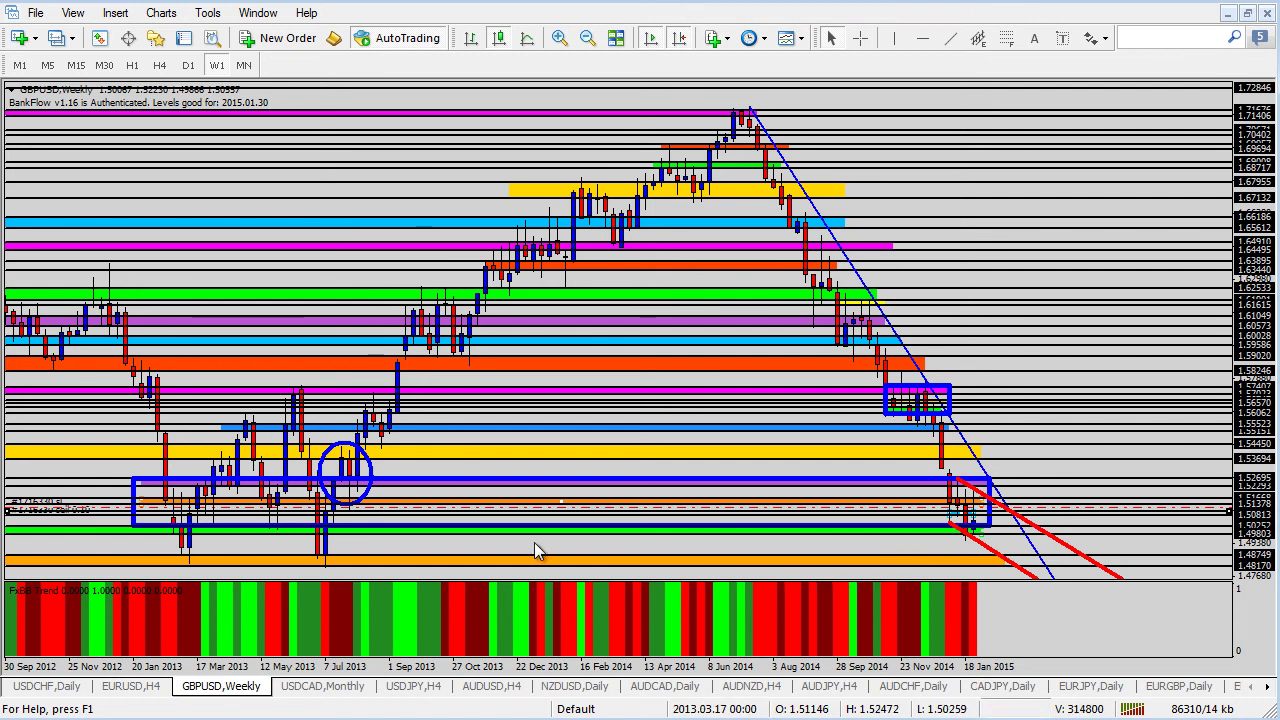
{"action": "left_click", "coordinate": [188, 65]}
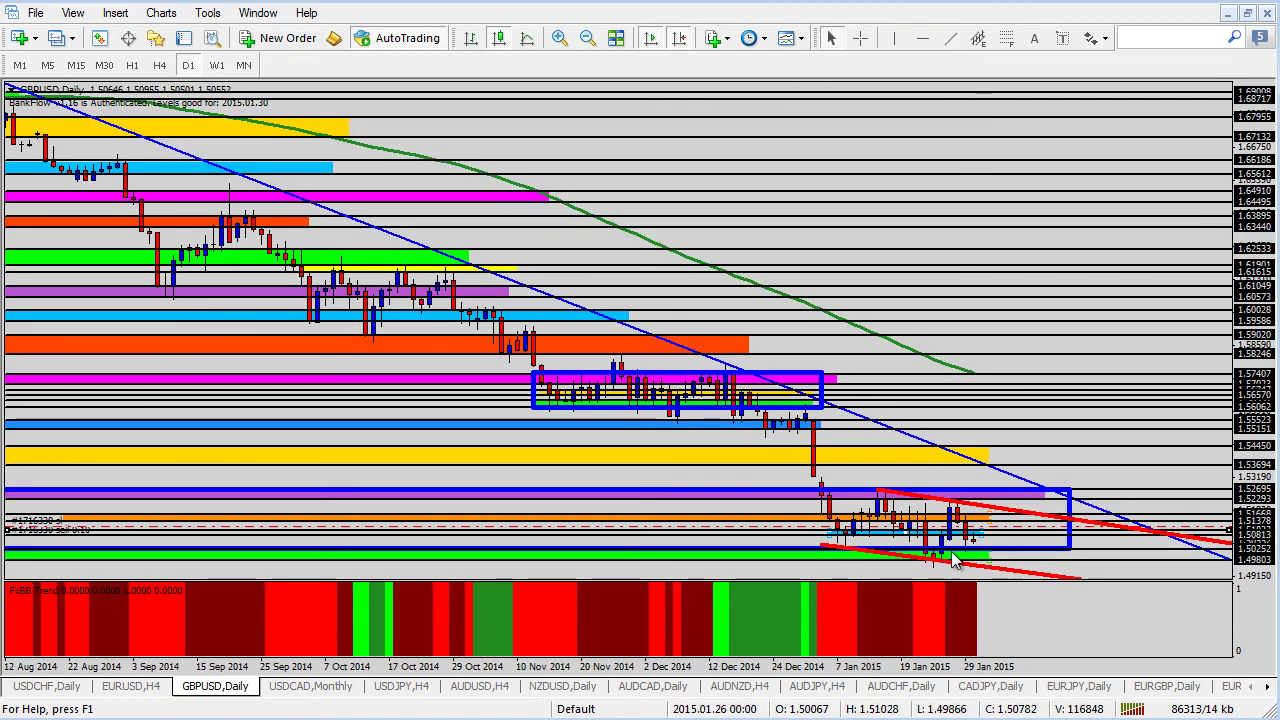
- Zoom in and extend the green support zone near 1.50252 past the latest daily candles
{"action": "left_click", "coordinate": [560, 38]}
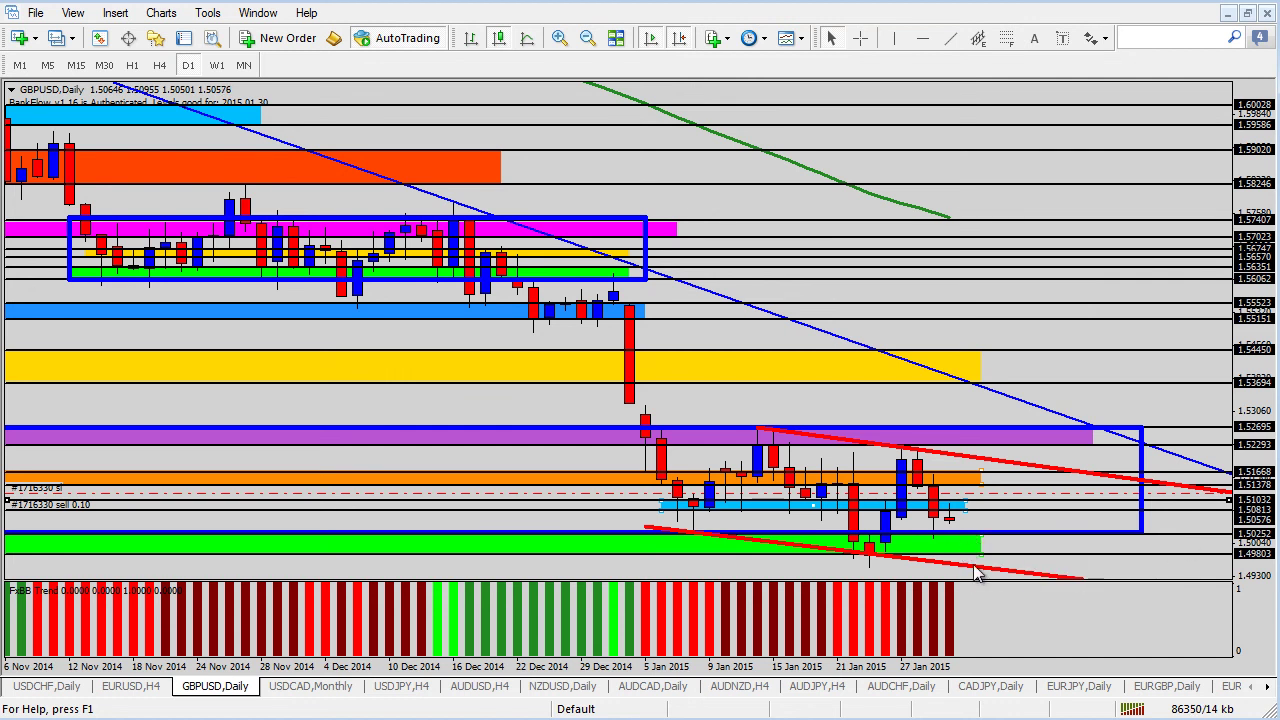
{"action": "left_click_drag", "start_coordinate": [984, 559], "coordinate": [1021, 562]}
- Extend the orange zone right and place Arrow Down markers, one at the green zone's end
{"action": "left_click", "coordinate": [1101, 41]}
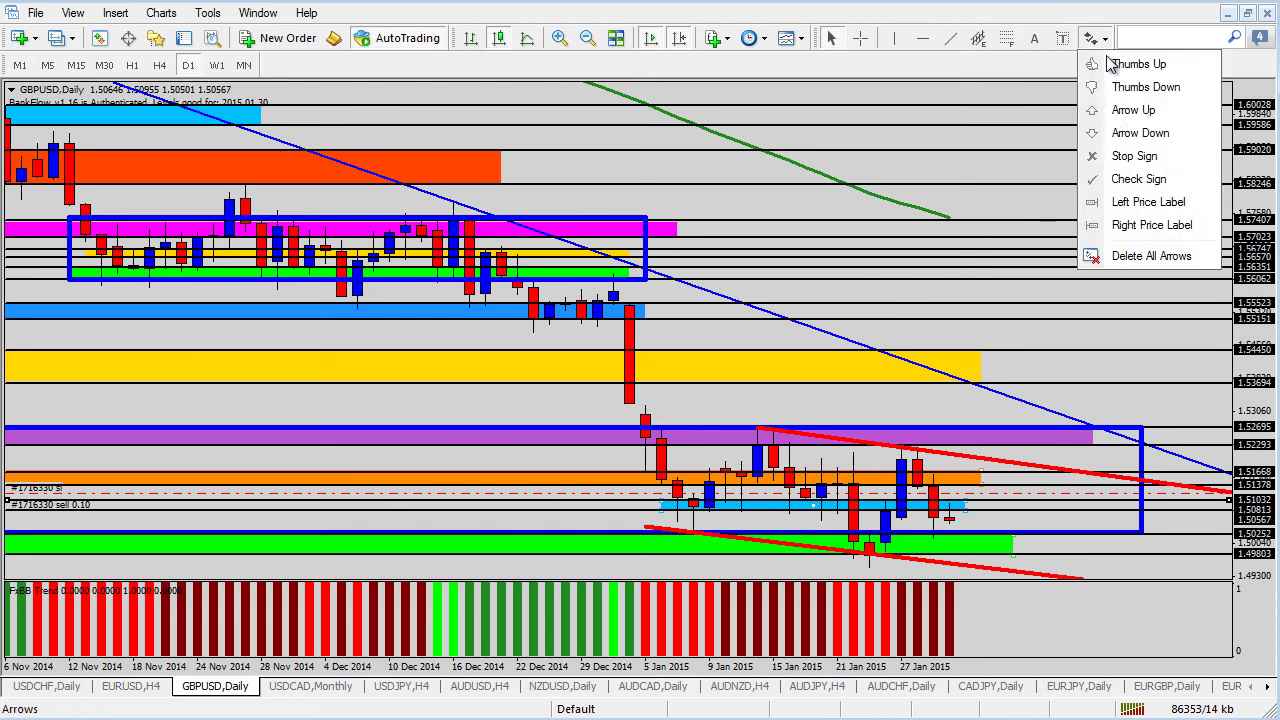
{"action": "left_click", "coordinate": [1139, 133]}
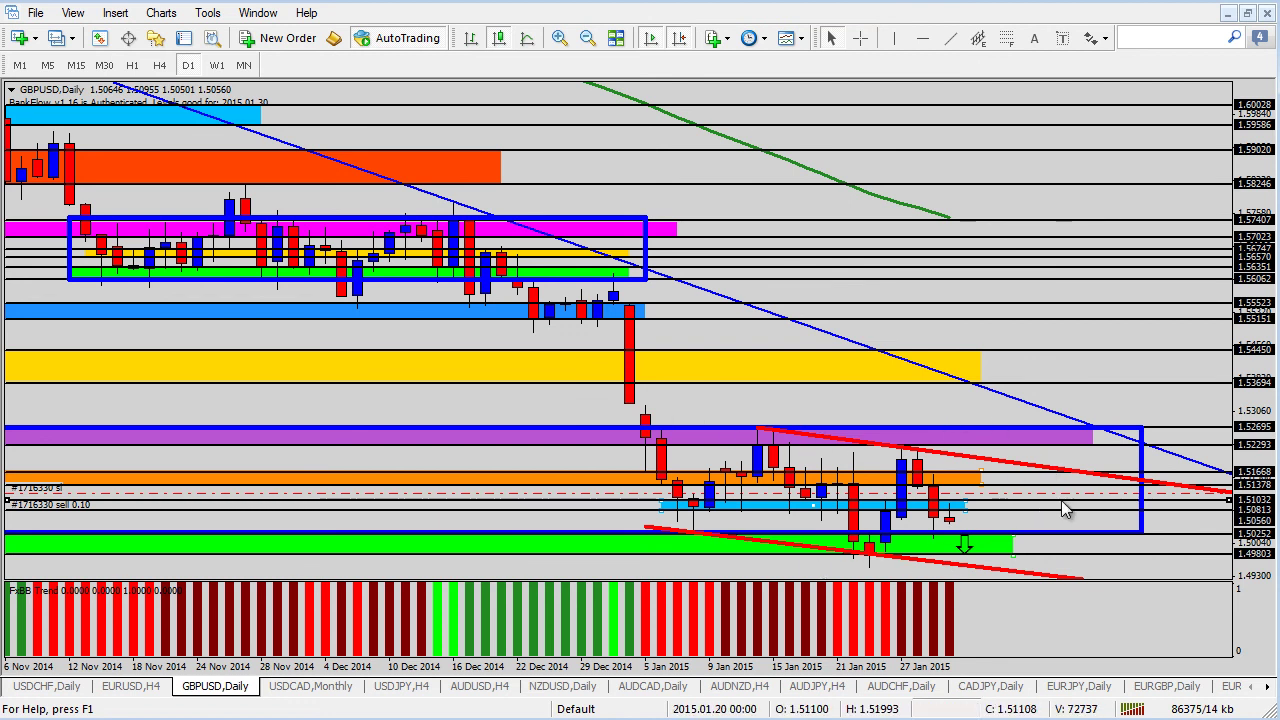
{"action": "left_click_drag", "start_coordinate": [982, 484], "coordinate": [1028, 484]}
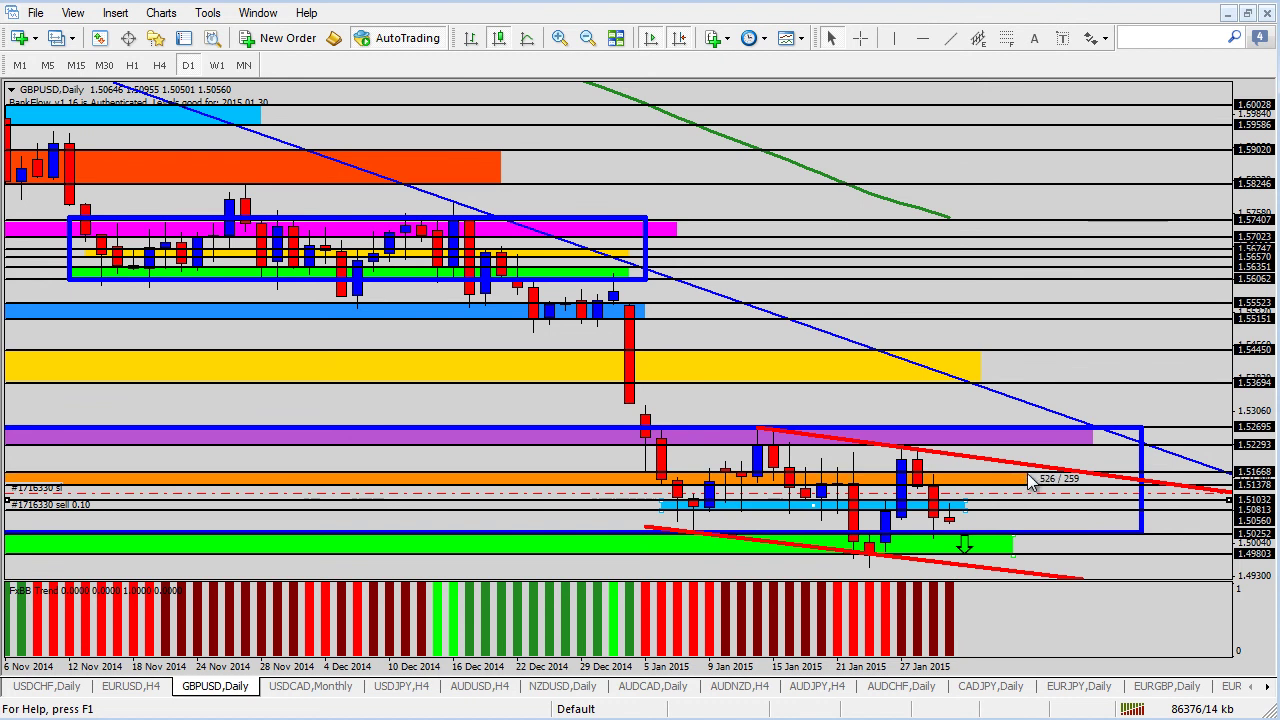
{"action": "left_click", "coordinate": [1104, 40]}
{"action": "left_click", "coordinate": [1110, 130]}
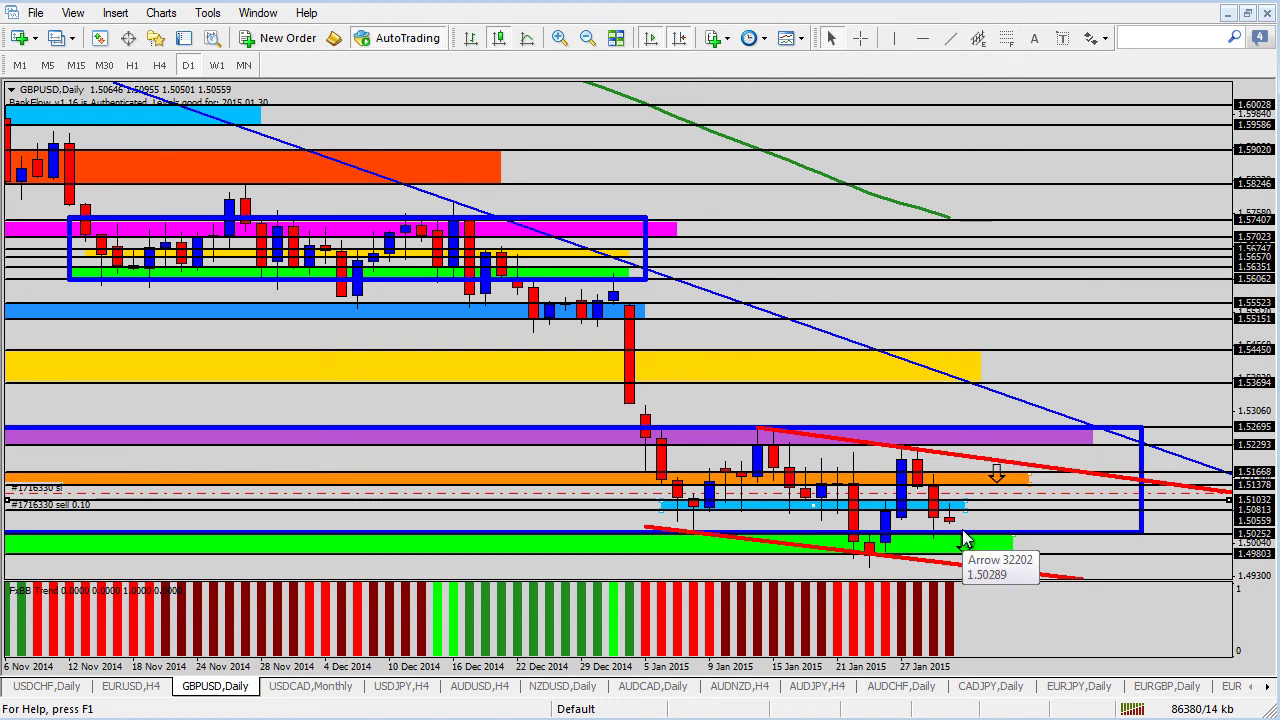
{"action": "left_click_drag", "start_coordinate": [963, 545], "coordinate": [1013, 540]}
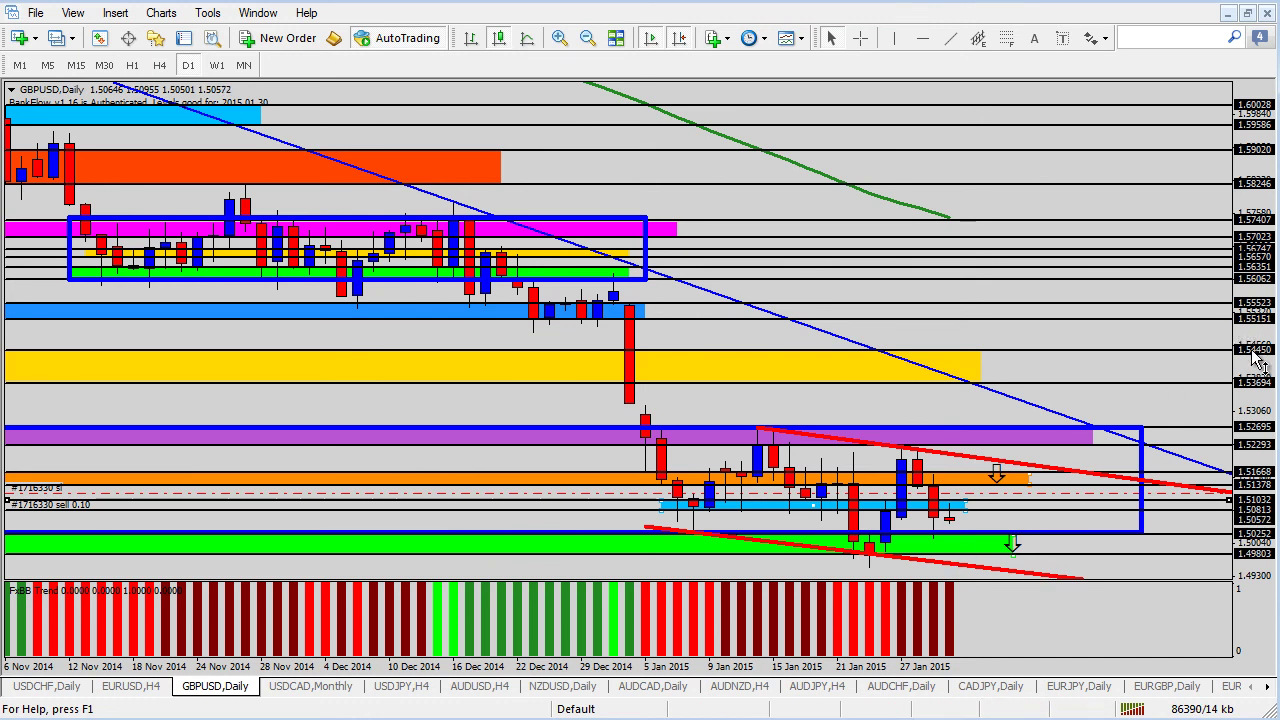
- Place an Arrow Up marker on the lower orange zone, then restore the price scale
{"action": "left_click_drag", "start_coordinate": [1252, 345], "coordinate": [1250, 410]}
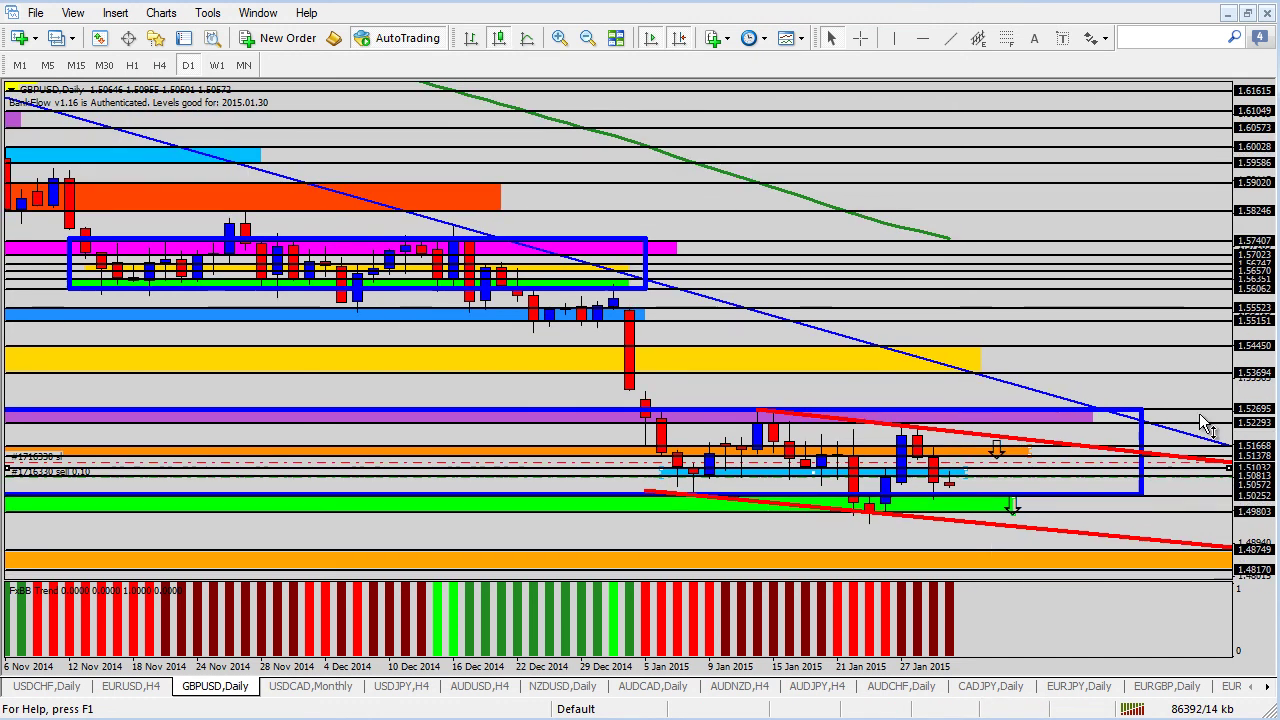
{"action": "left_click", "coordinate": [1097, 38]}
{"action": "left_click", "coordinate": [1122, 63]}
{"action": "left_click", "coordinate": [997, 530]}
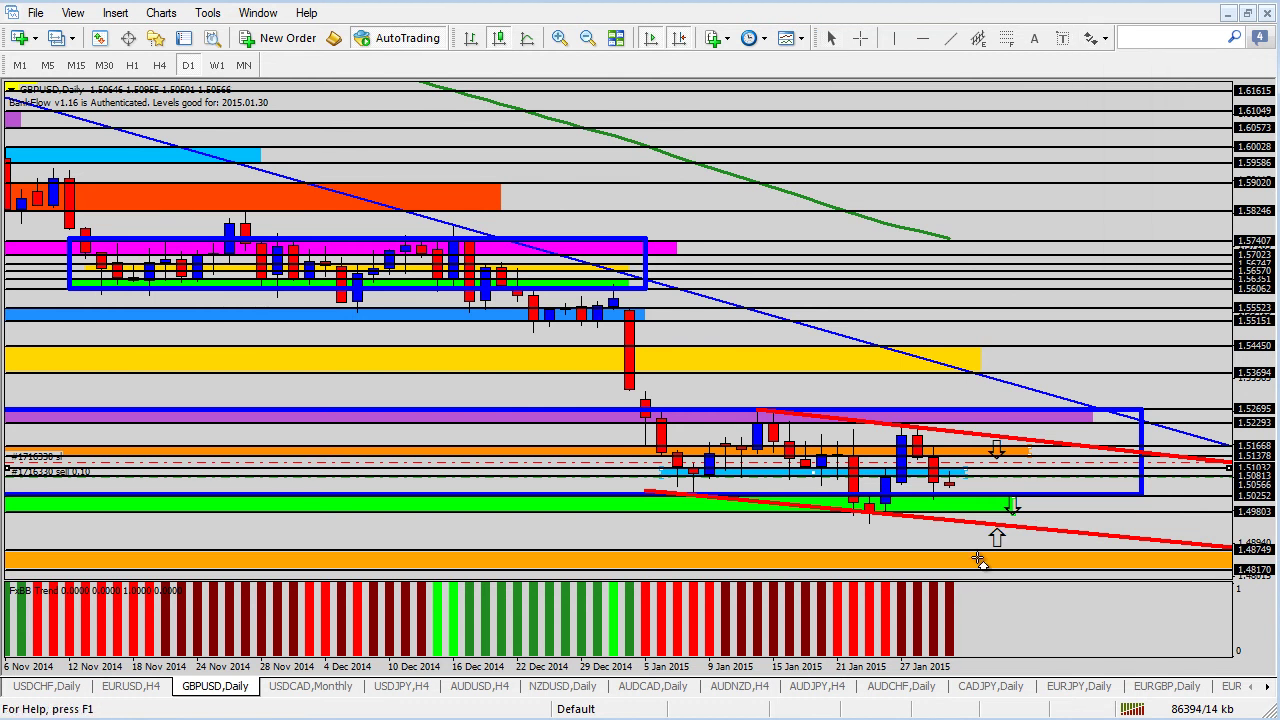
{"action": "left_click_drag", "start_coordinate": [980, 562], "coordinate": [950, 576]}
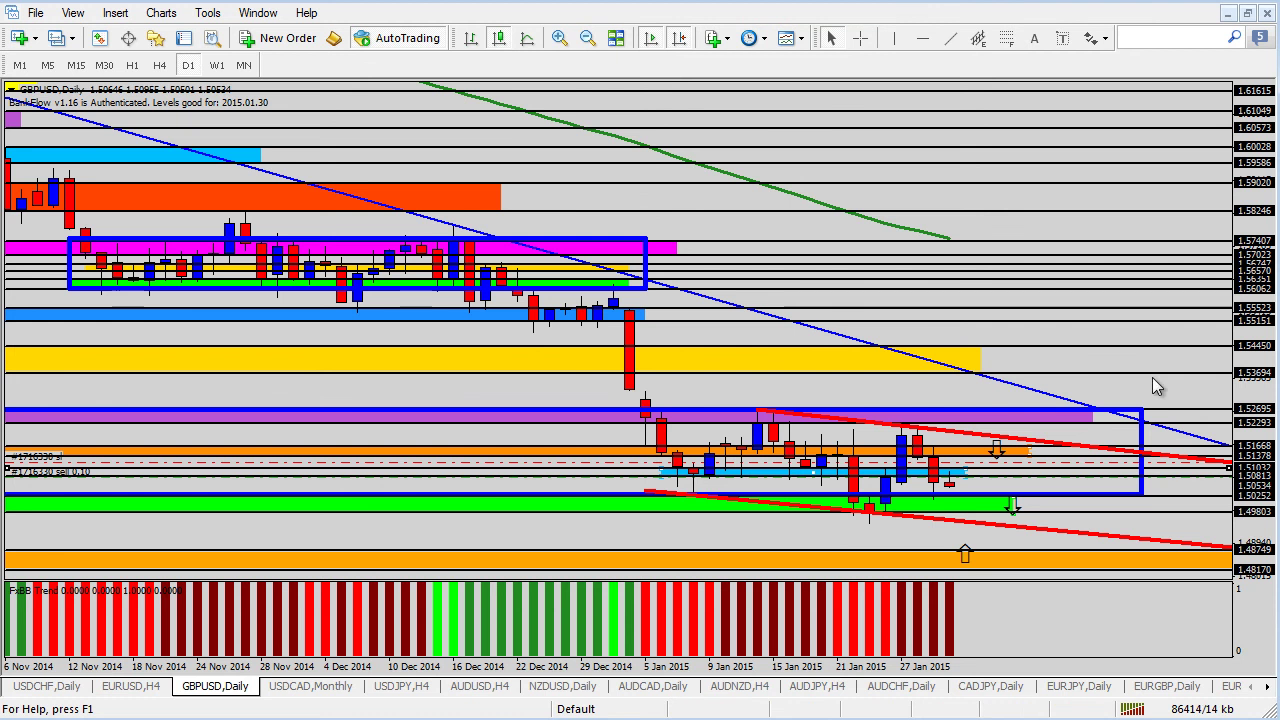
{"action": "left_click_drag", "start_coordinate": [1265, 422], "coordinate": [135, 95]}
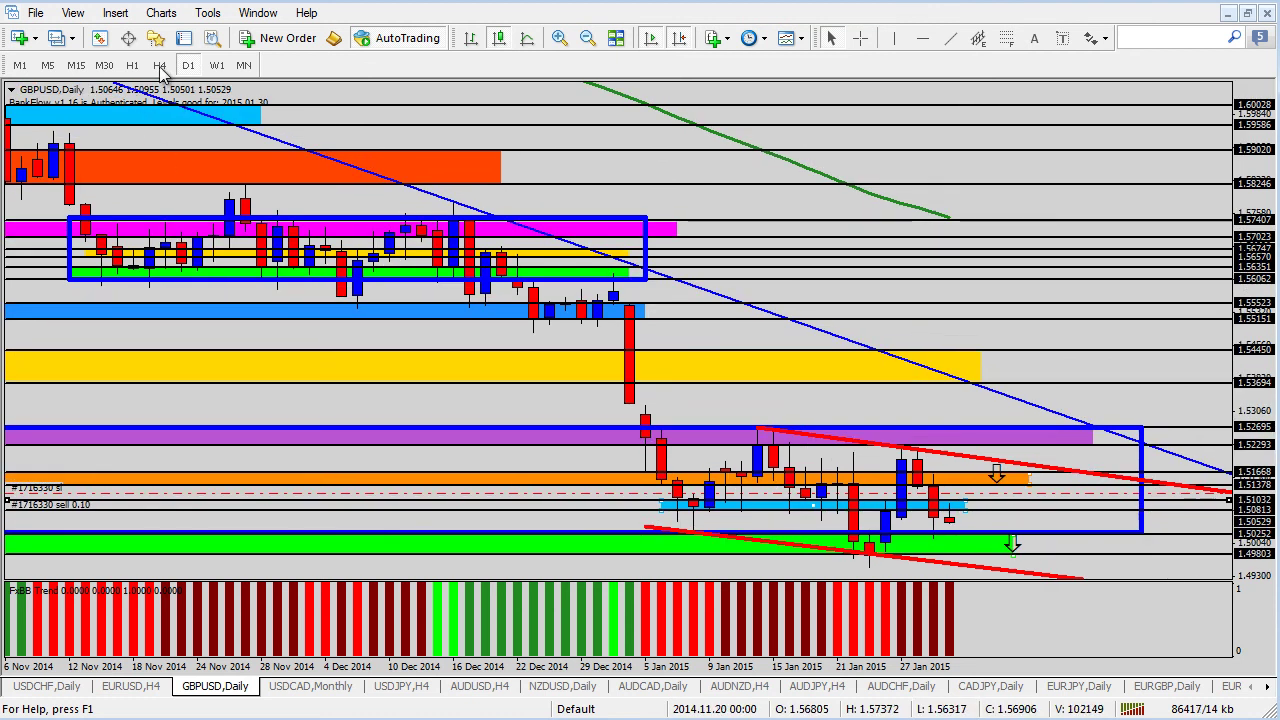
- Switch the GBPUSD chart to H4 and zoom out to show more bars
{"action": "type", "text": "H4"}
{"action": "key", "text": "Return"}
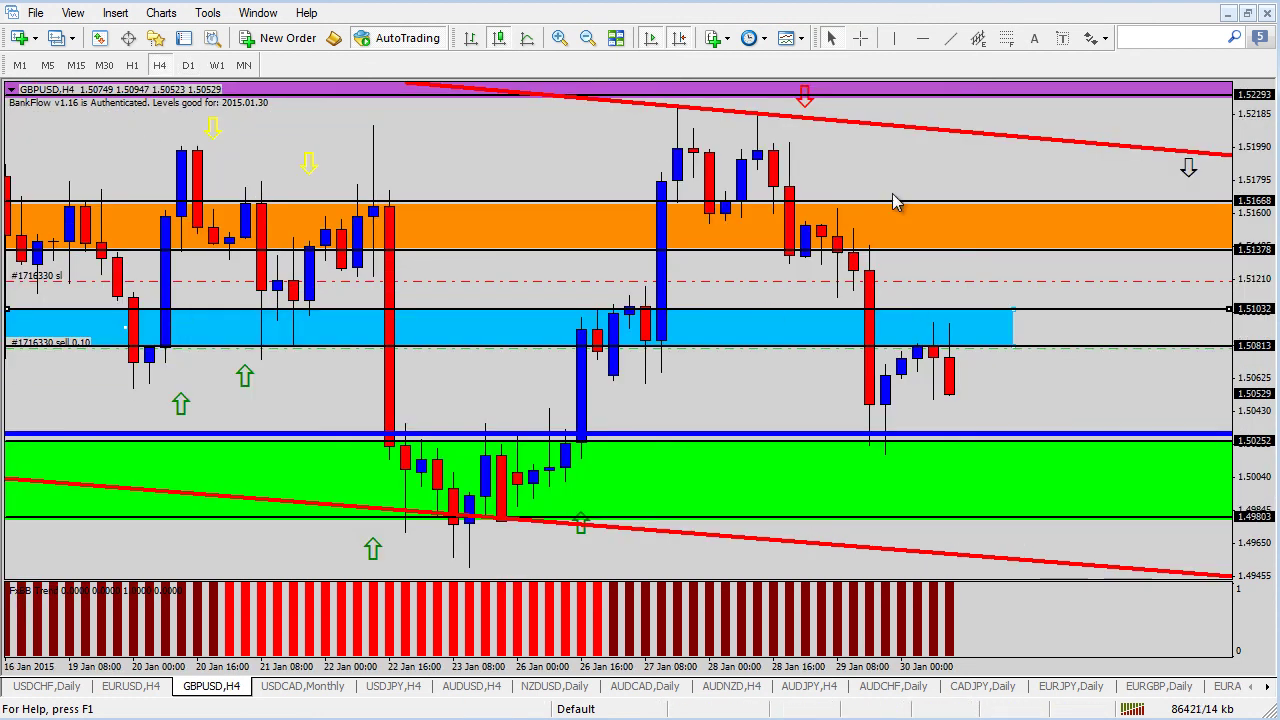
{"action": "left_click", "coordinate": [588, 38]}
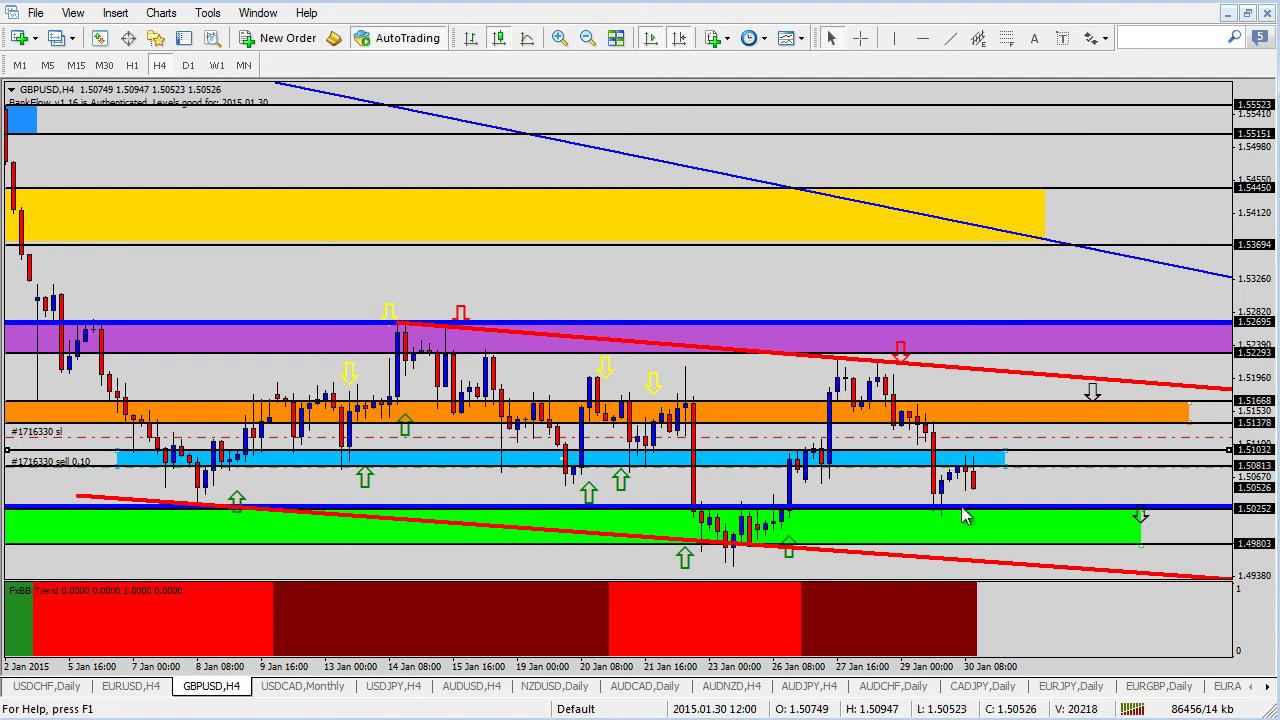
- Move the down arrow left along the green zone and place an Arrow Up on top of it
{"action": "double_click", "coordinate": [1140, 514]}
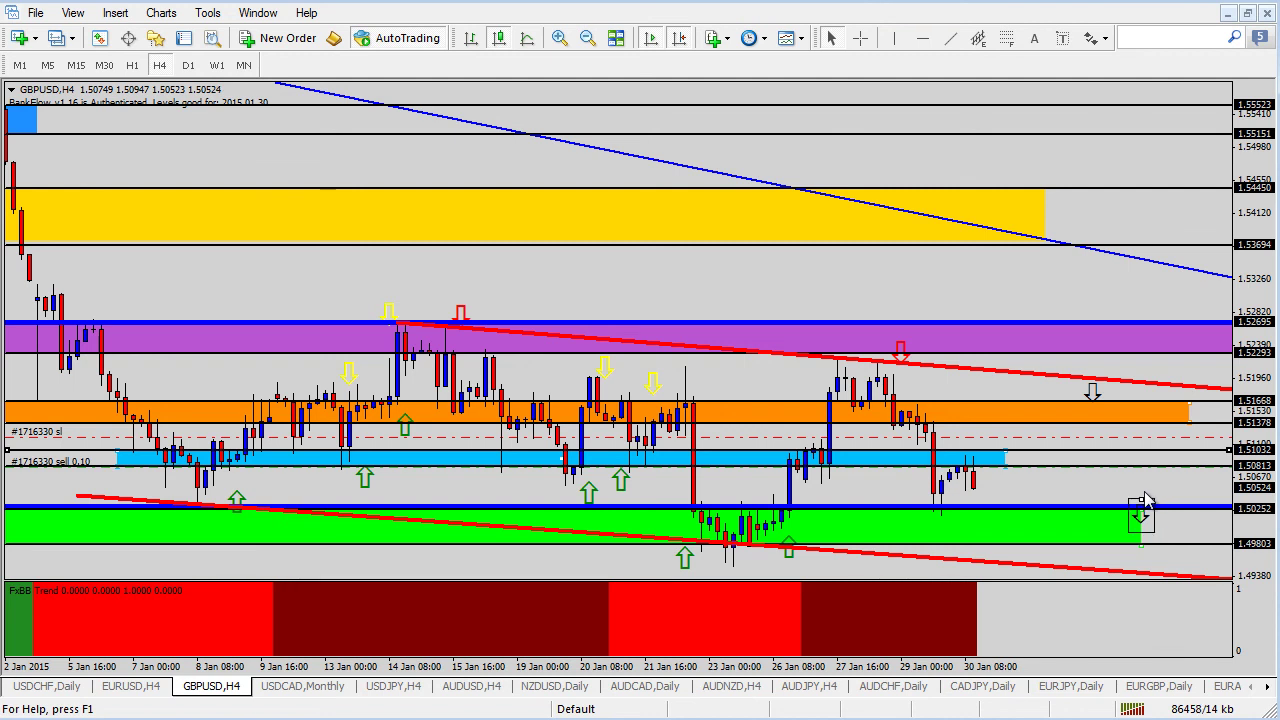
{"action": "left_click_drag", "start_coordinate": [1140, 514], "coordinate": [1015, 527]}
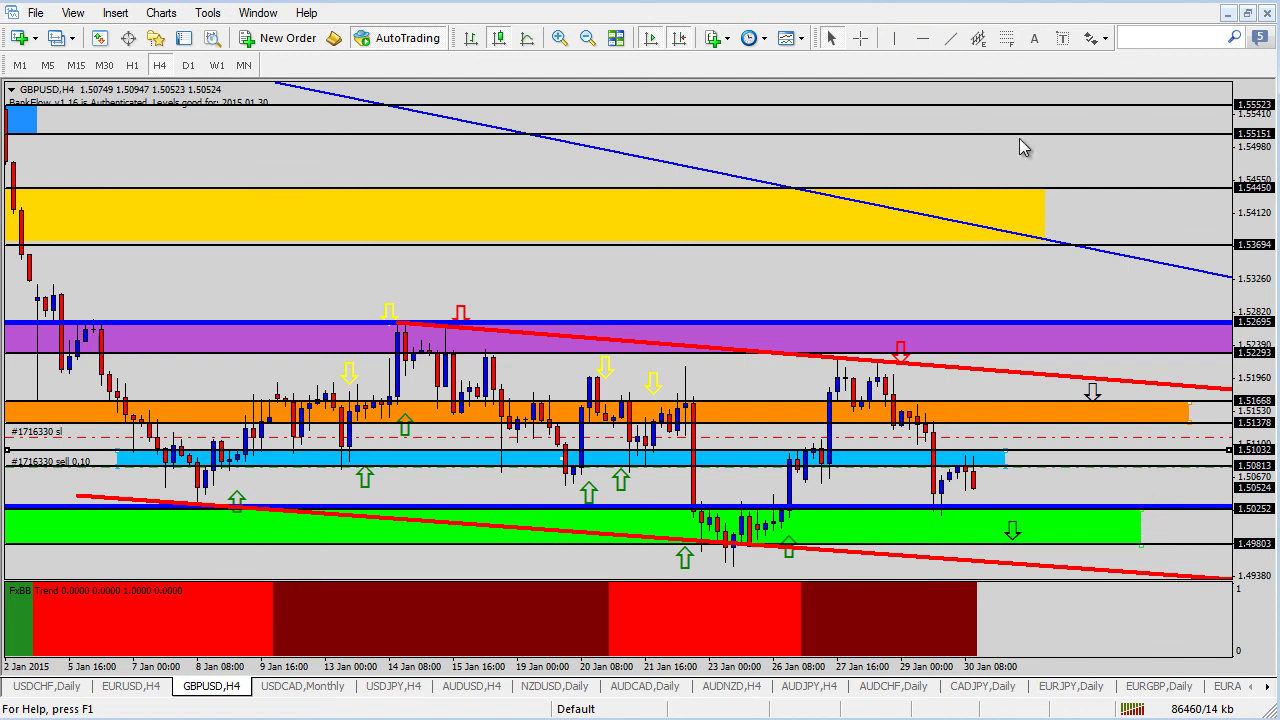
{"action": "left_click", "coordinate": [1100, 39]}
{"action": "left_click", "coordinate": [1115, 113]}
{"action": "left_click", "coordinate": [1013, 522]}
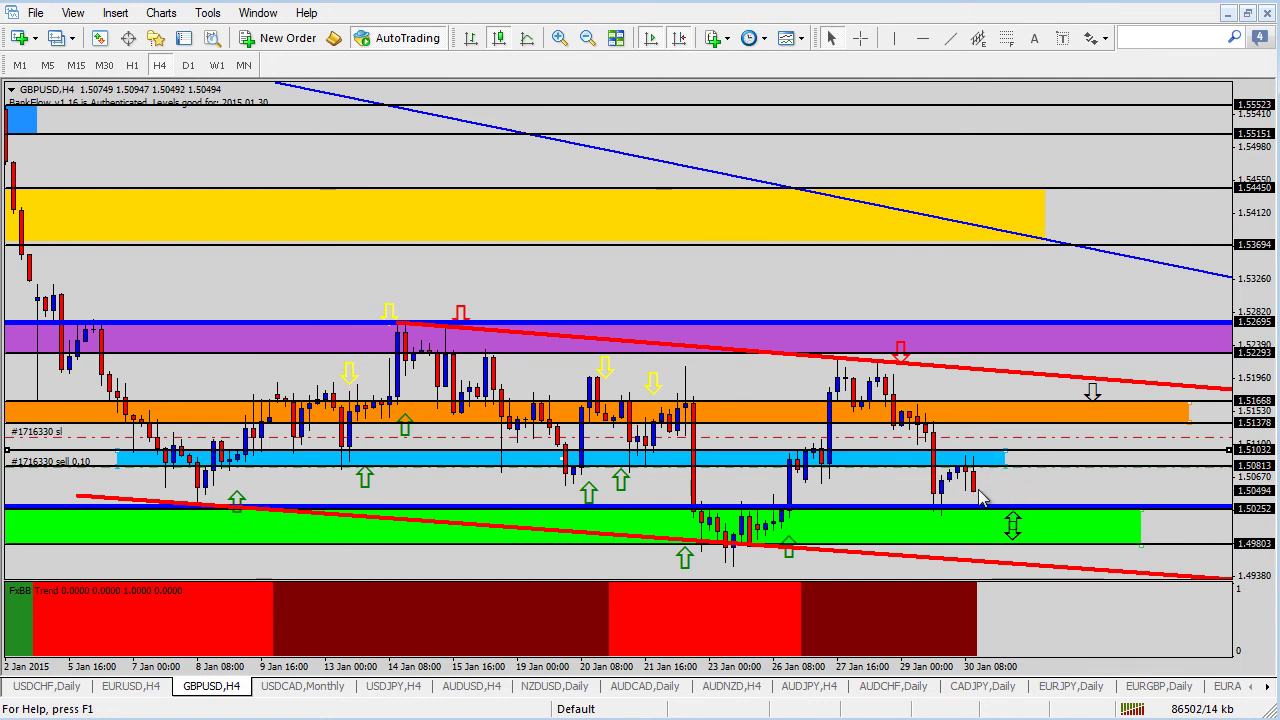
- Drag the sell's SL line down to 1.50811, confirm Modify, and dismiss the result
{"action": "mouse_move", "coordinate": [977, 498]}
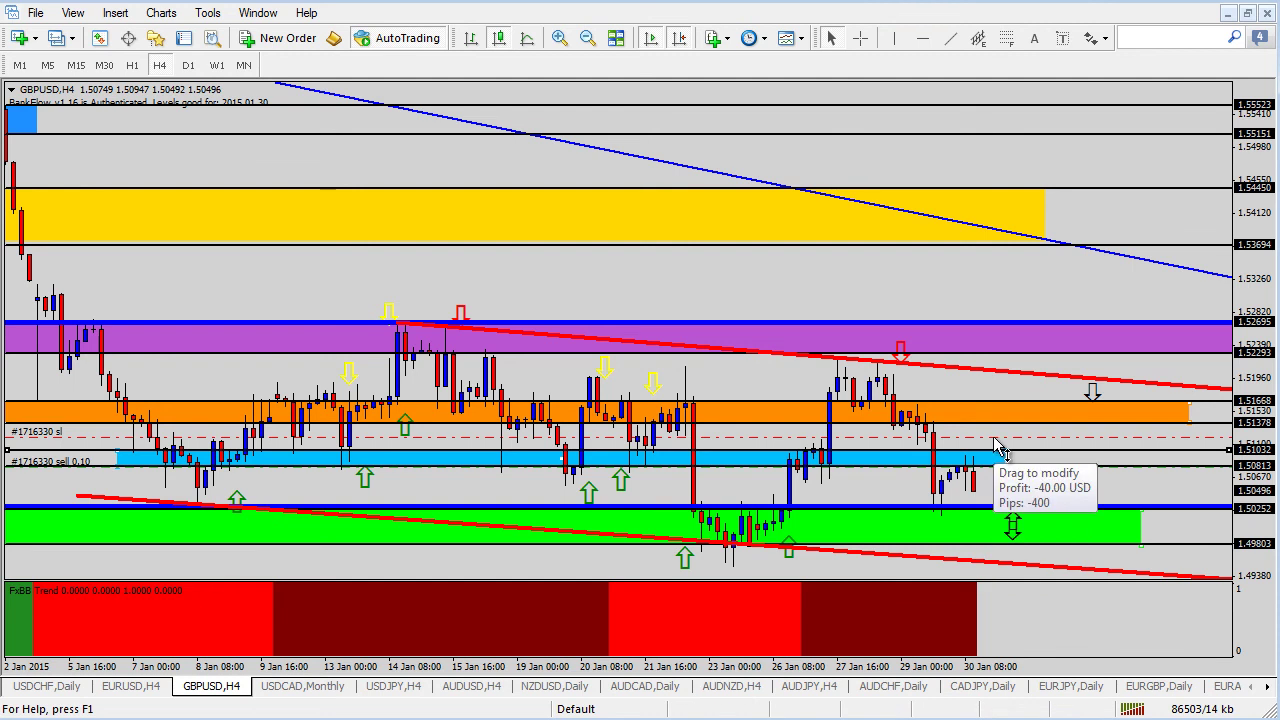
{"action": "left_click_drag", "start_coordinate": [995, 445], "coordinate": [1006, 485]}
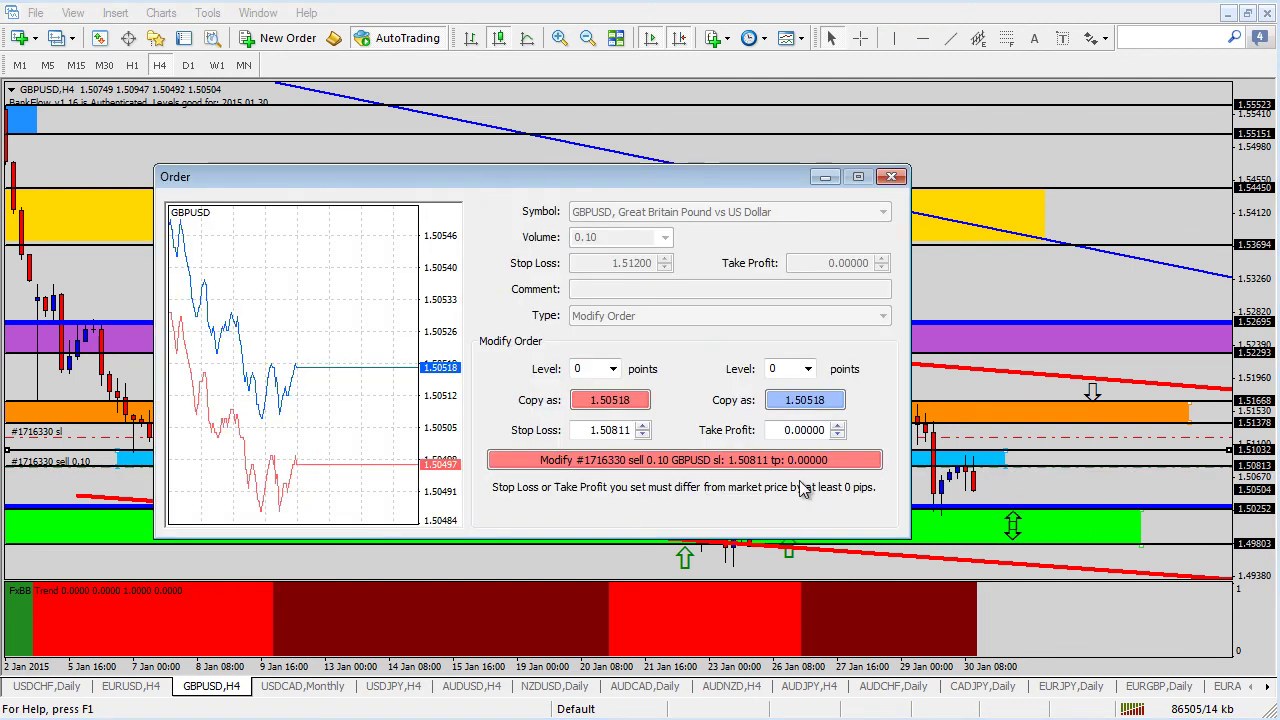
{"action": "left_click", "coordinate": [795, 466]}
{"action": "left_click", "coordinate": [665, 470]}
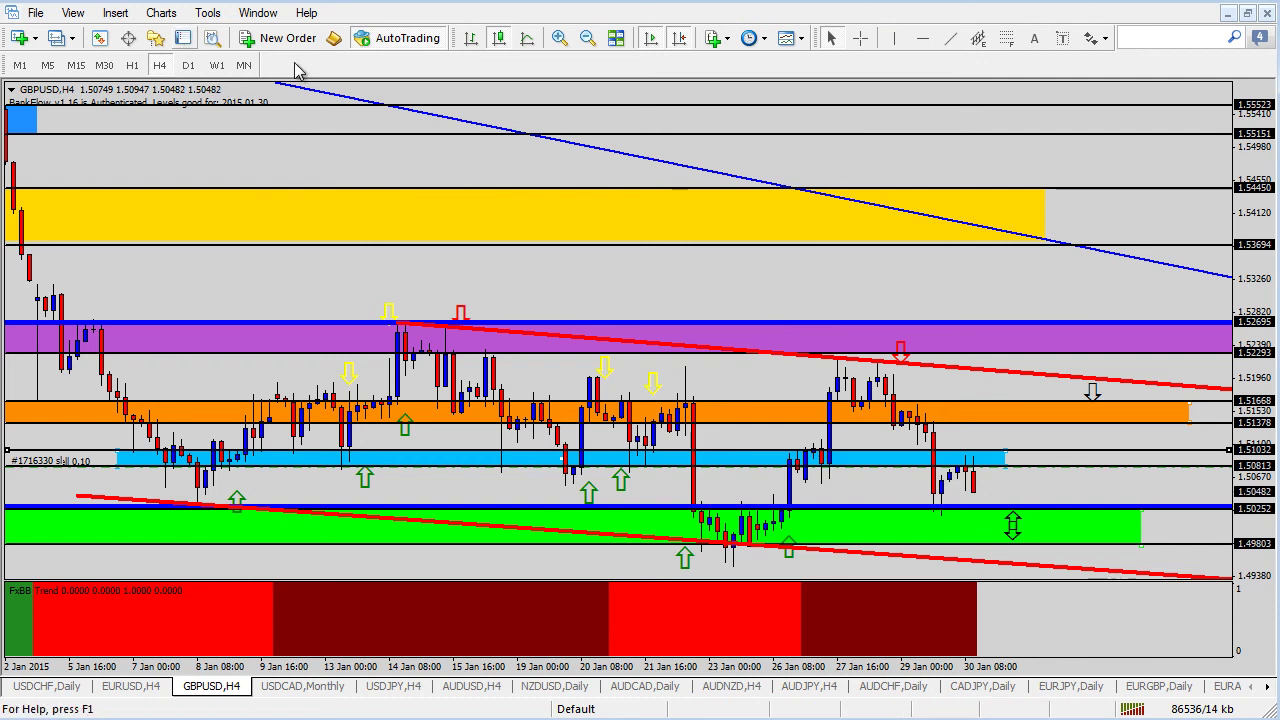
- Open the Terminal with Ctrl+T, enlarge the trades pane, and cancel the sell's Modify window
{"action": "key", "text": "ctrl+t"}
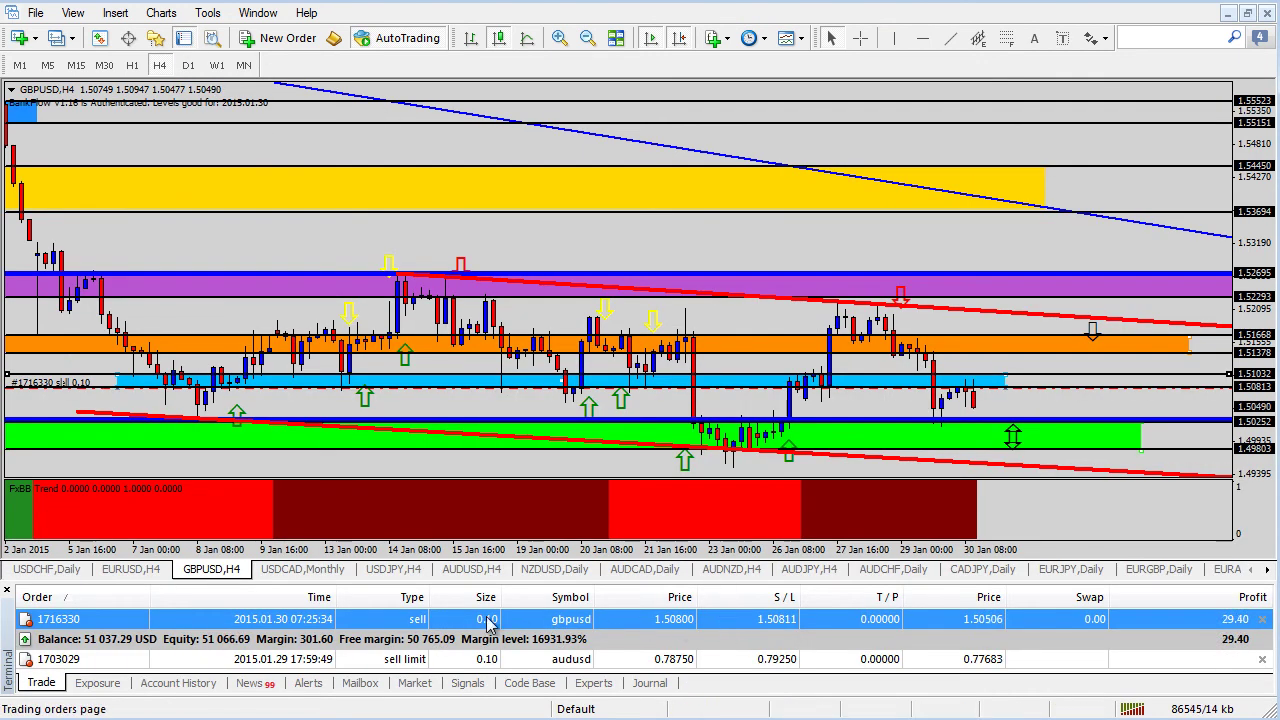
{"action": "mouse_move", "coordinate": [554, 518]}
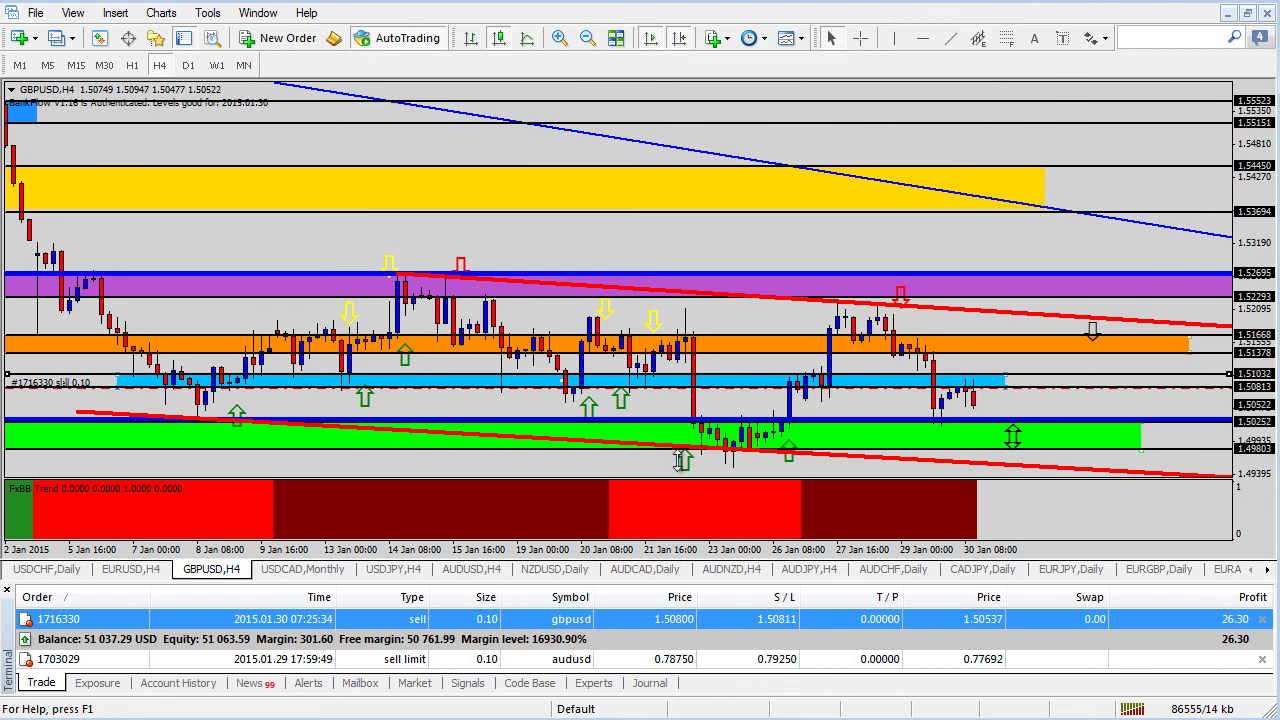
{"action": "left_click_drag", "start_coordinate": [681, 459], "coordinate": [681, 448]}
{"action": "right_click", "coordinate": [576, 490]}
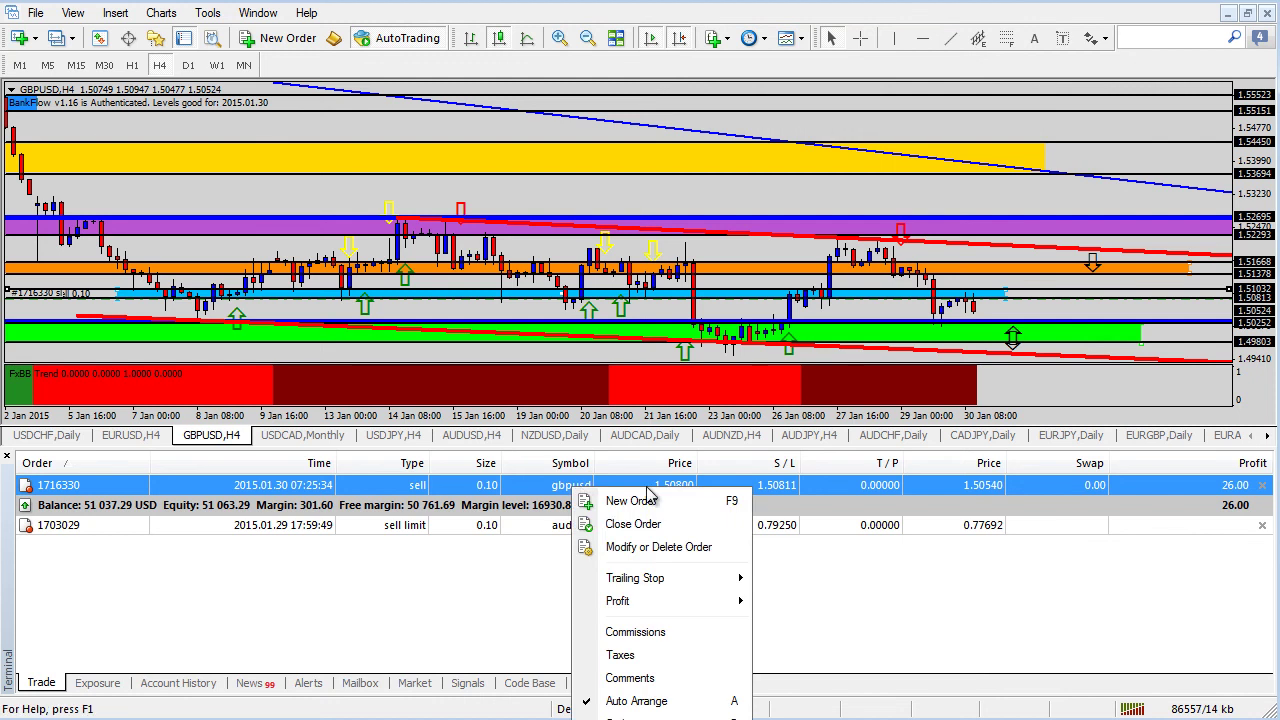
{"action": "left_click", "coordinate": [650, 547]}
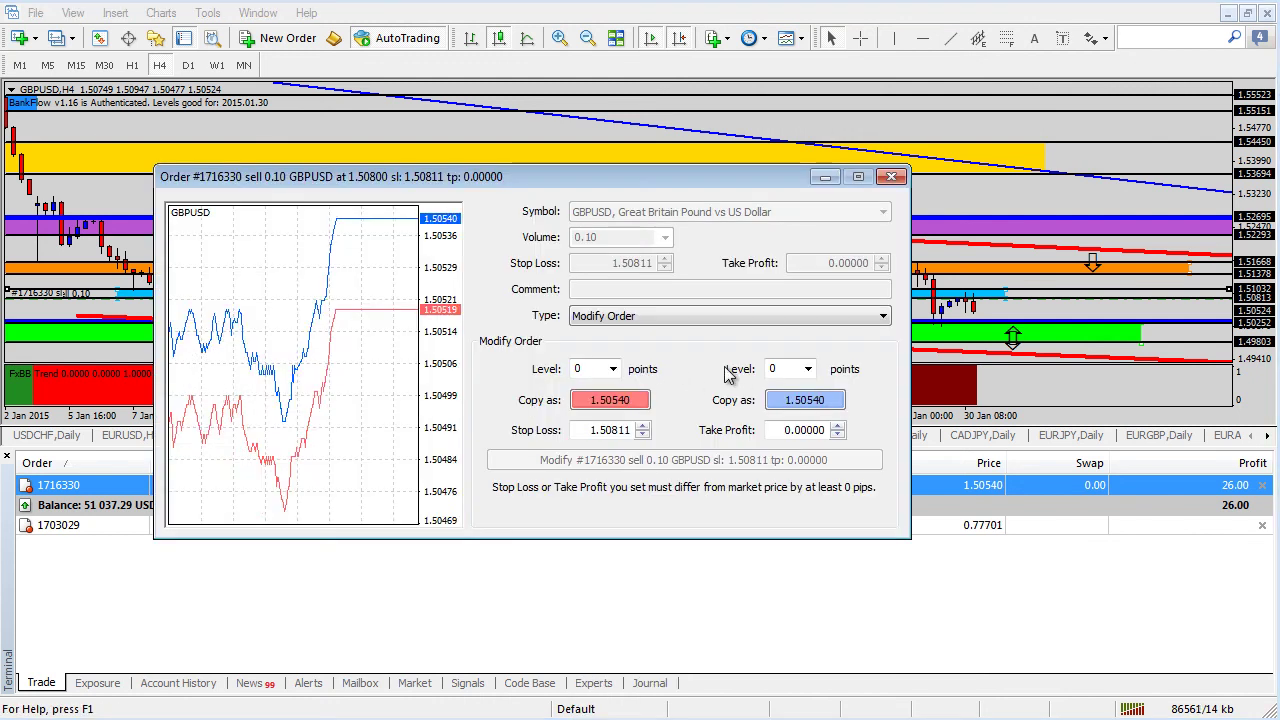
{"action": "left_click", "coordinate": [891, 176]}
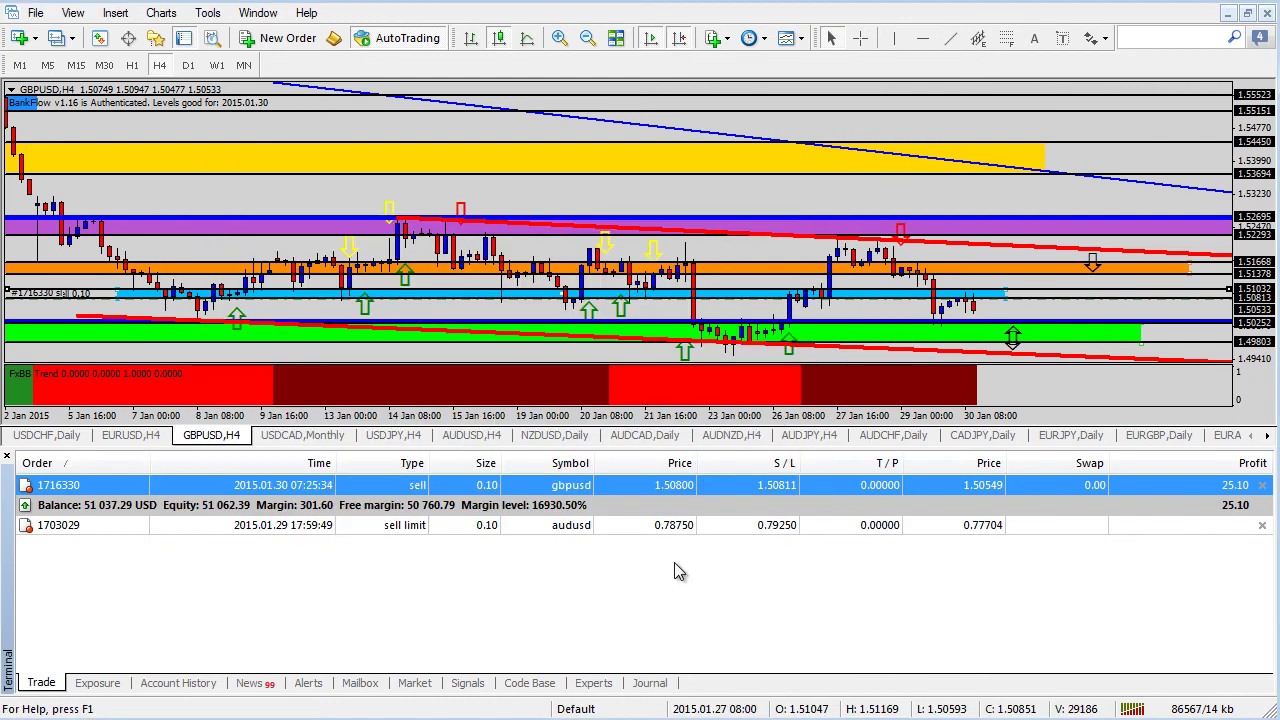
- Close 0.05 lots of the GBPUSD sell by market and confirm
{"action": "right_click", "coordinate": [640, 488]}
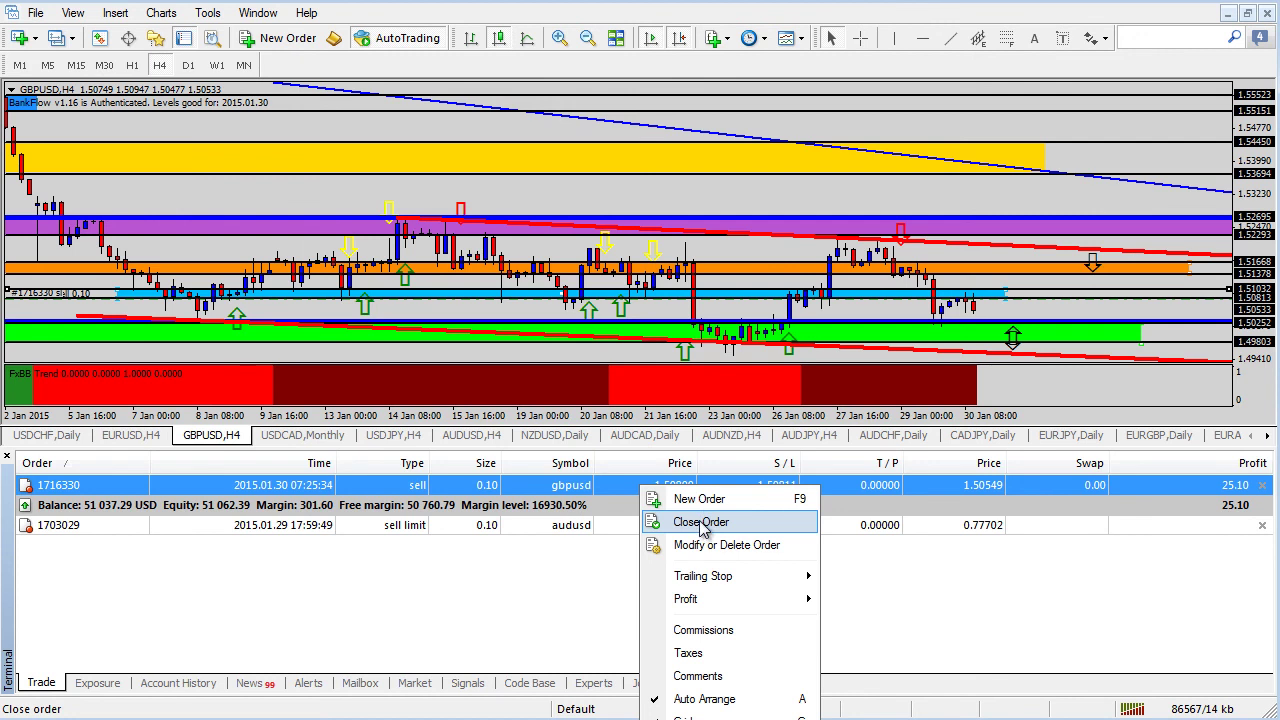
{"action": "left_click", "coordinate": [703, 524]}
{"action": "left_click", "coordinate": [662, 240]}
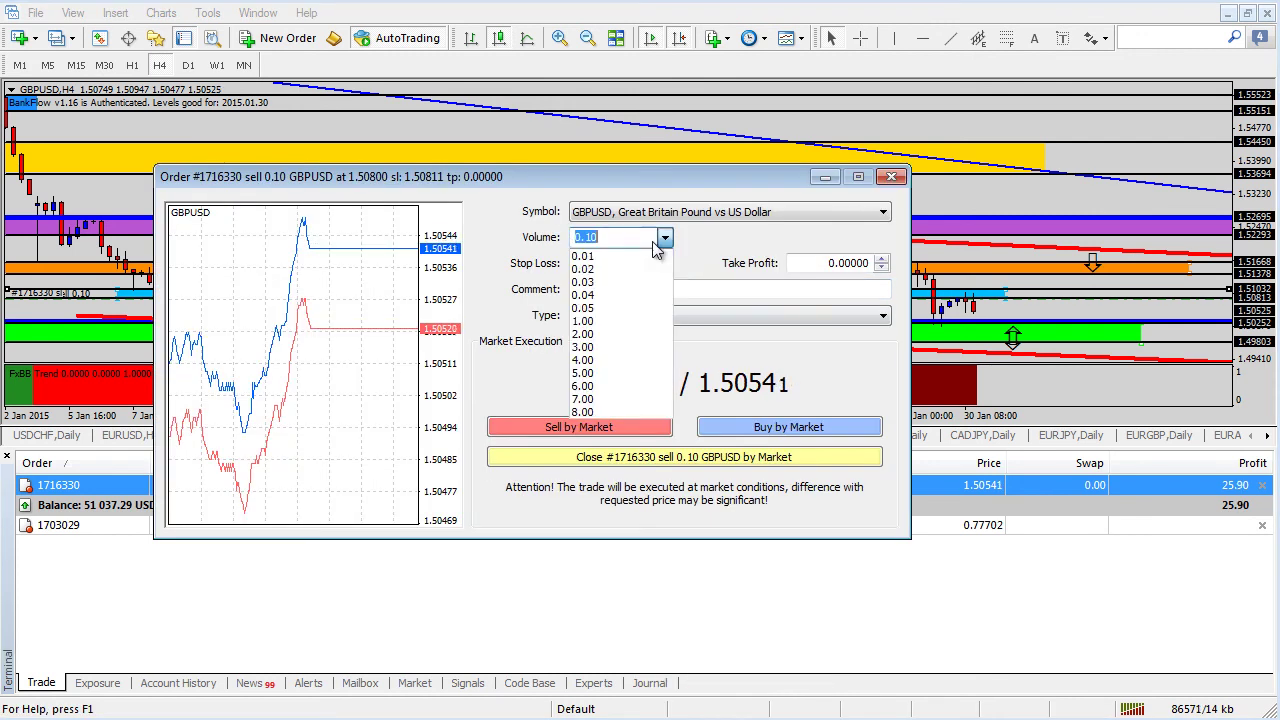
{"action": "left_click", "coordinate": [606, 304]}
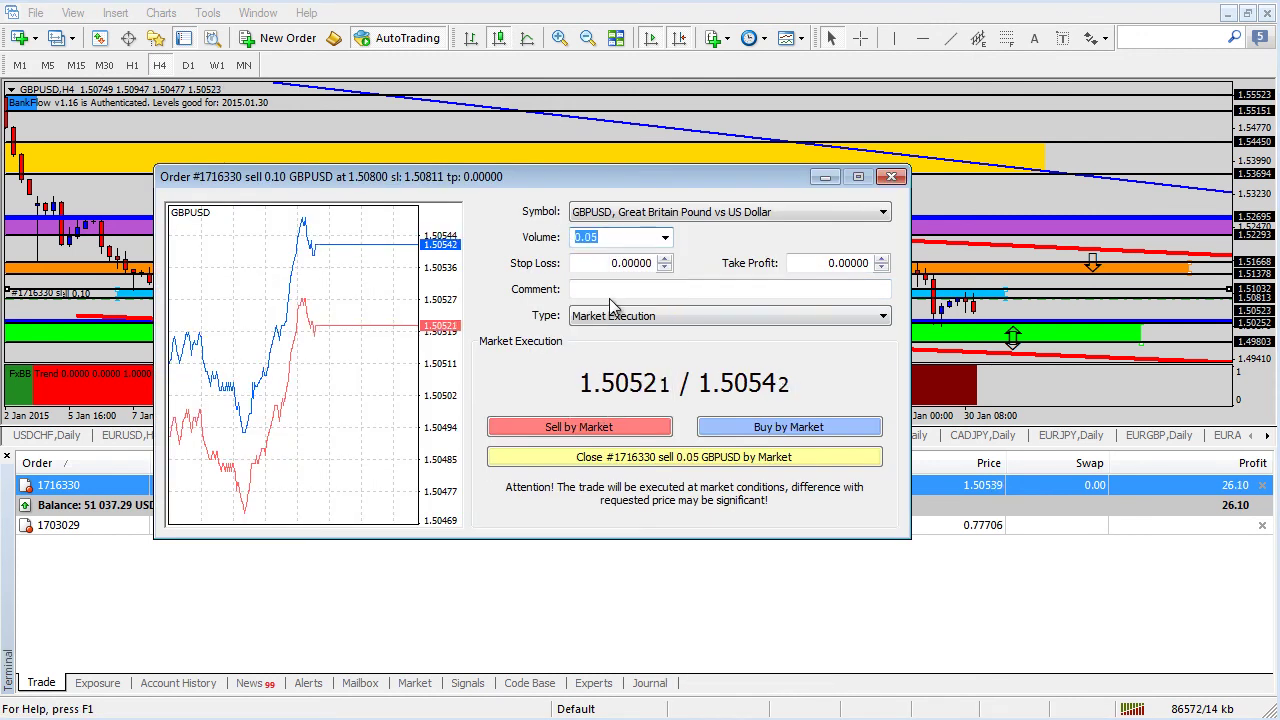
{"action": "left_click", "coordinate": [680, 463]}
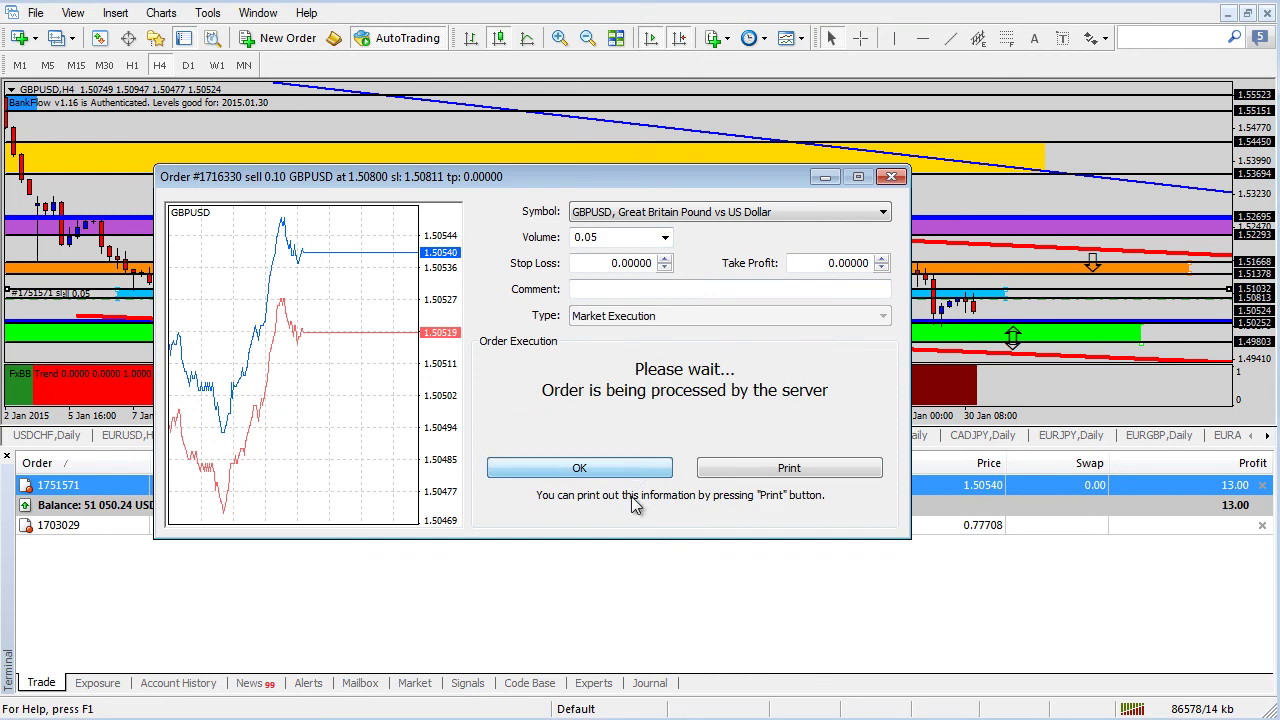
{"action": "left_click", "coordinate": [640, 472]}
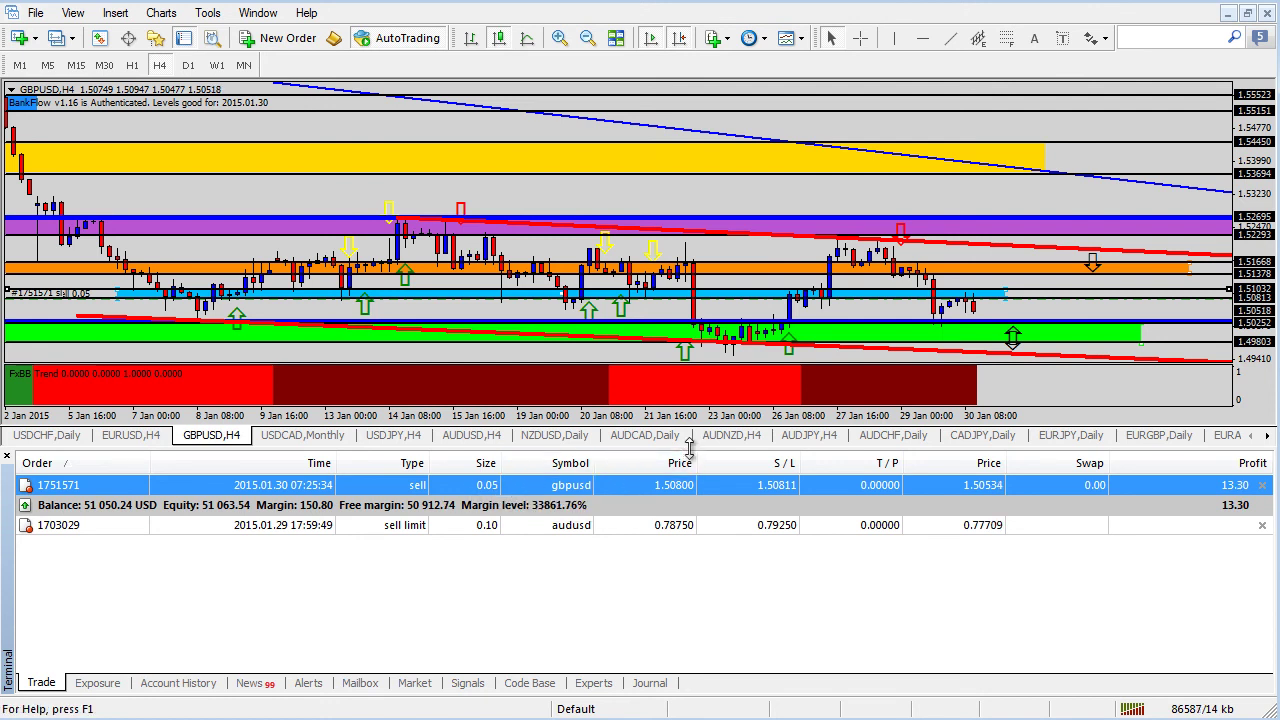
- Shrink the trades pane and hide the Terminal with Ctrl+T
{"action": "left_click_drag", "start_coordinate": [689, 449], "coordinate": [689, 542]}
{"action": "key", "text": "ctrl+t"}
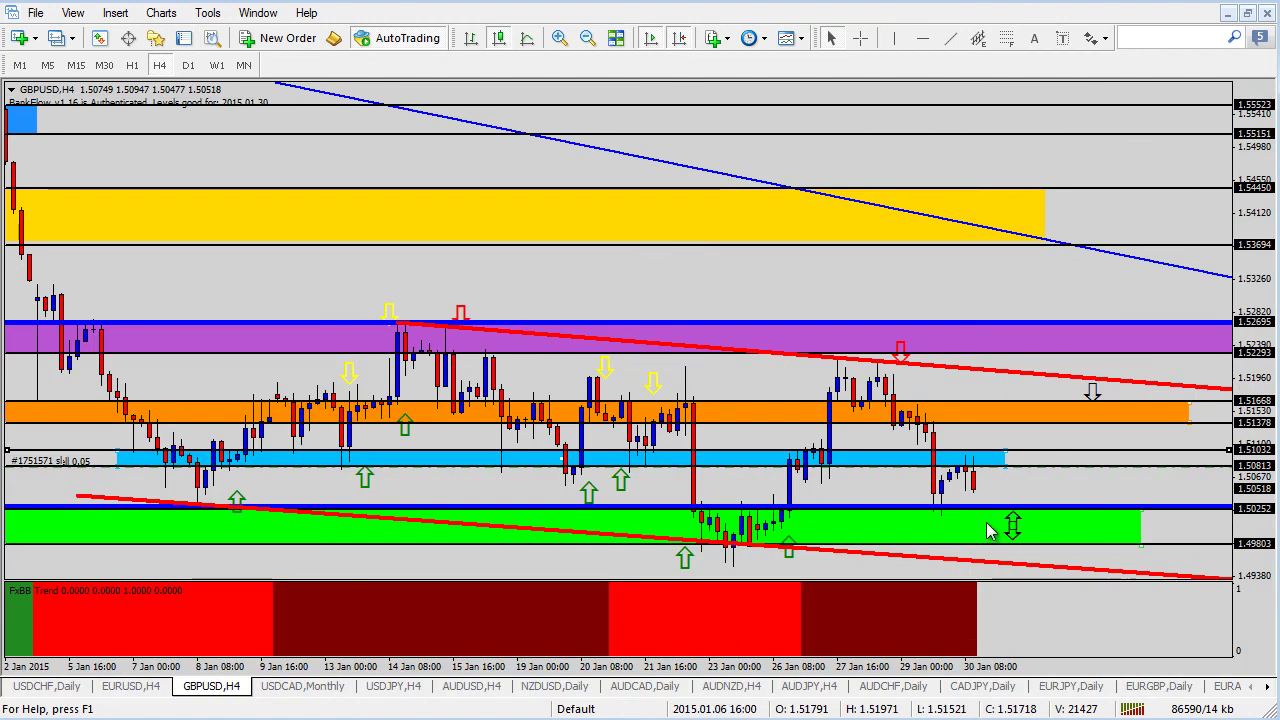